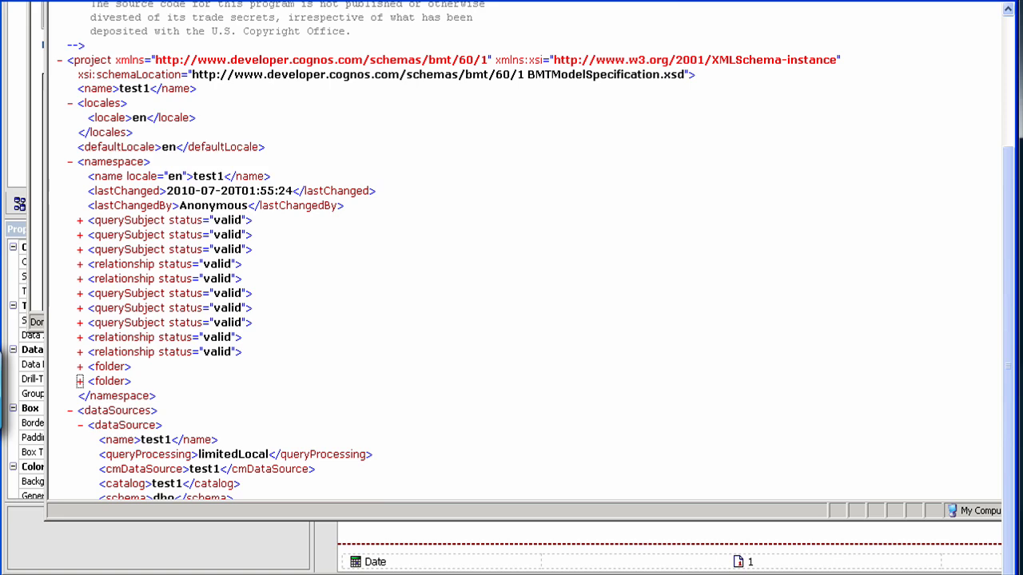
Close the Internet Explorer model.xml view to return to the test1 project in Framework Manager.
key(alt+F4)
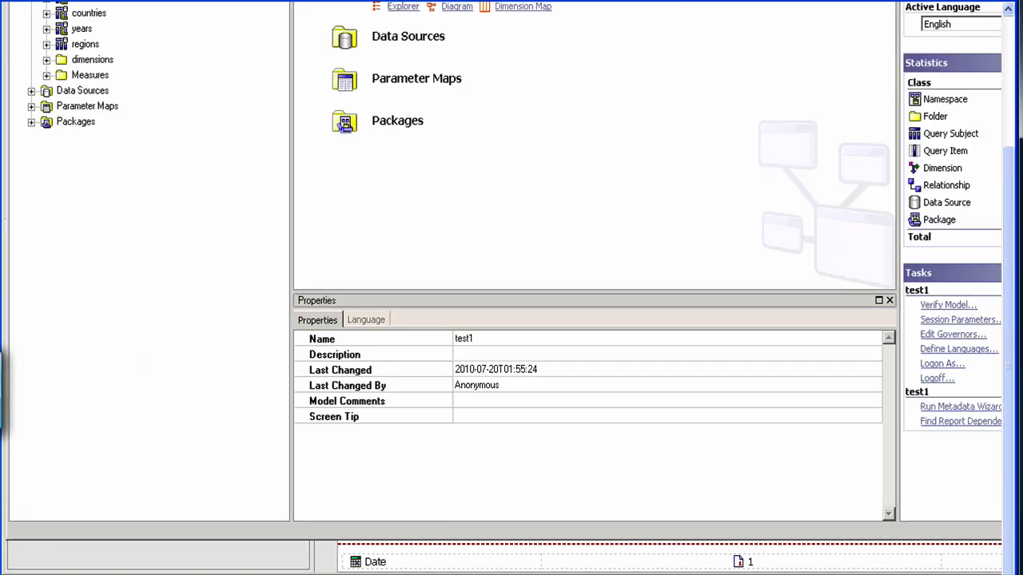
drag(1012, 395, 1013, 303)
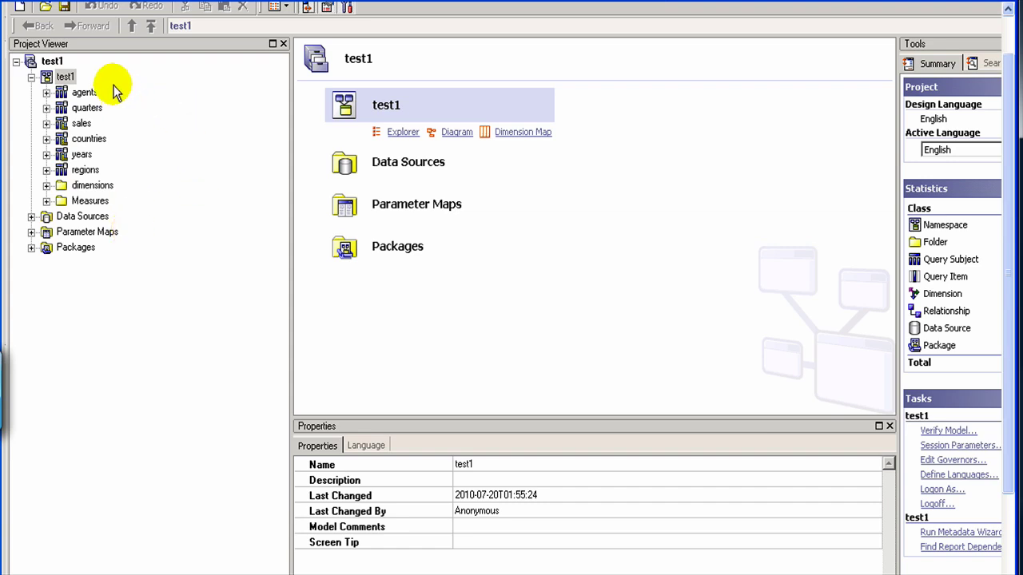
click(70, 79)
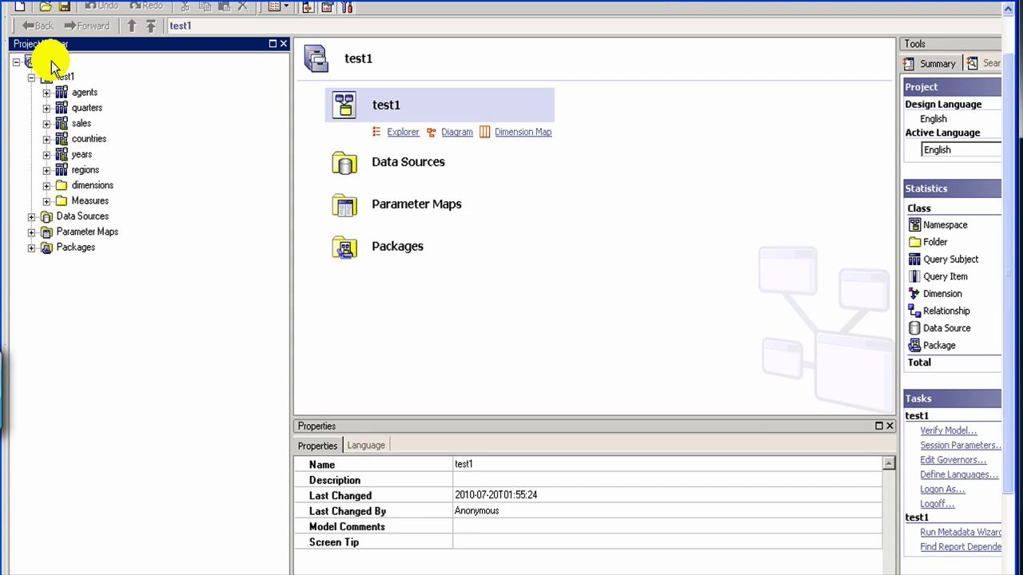
right_click(51, 61)
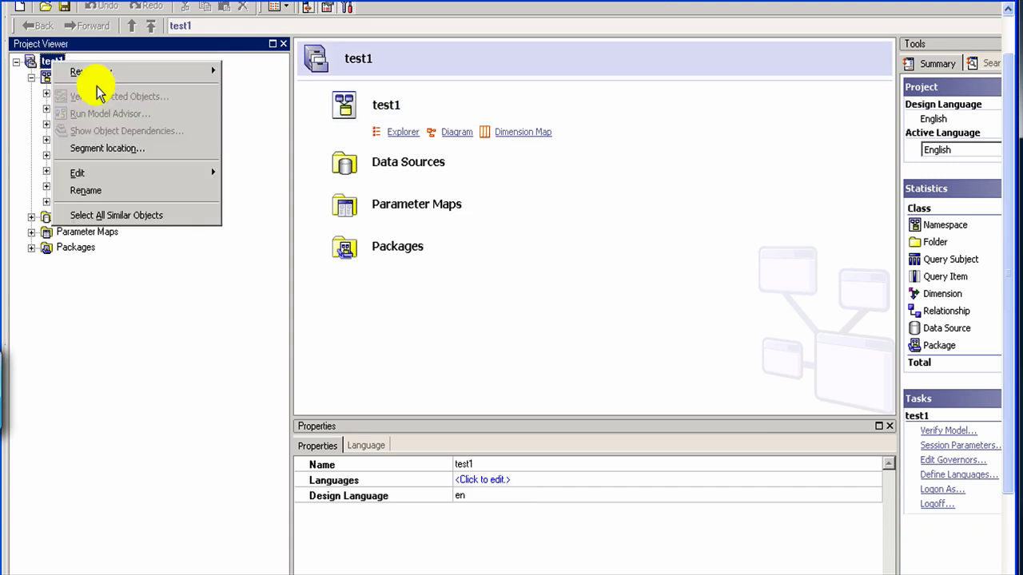
click(91, 304)
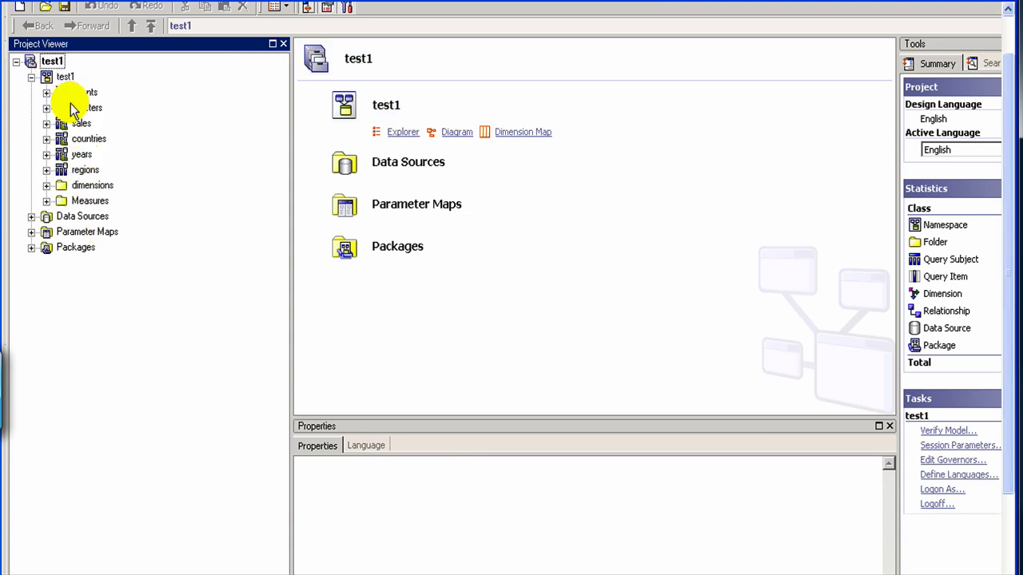
click(59, 80)
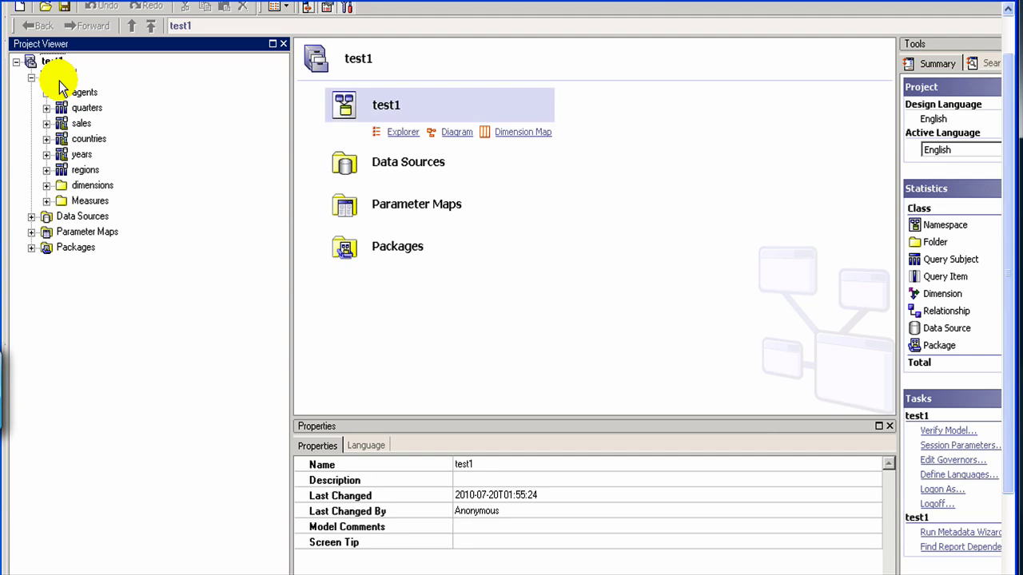
right_click(59, 80)
mouse_move(84, 96)
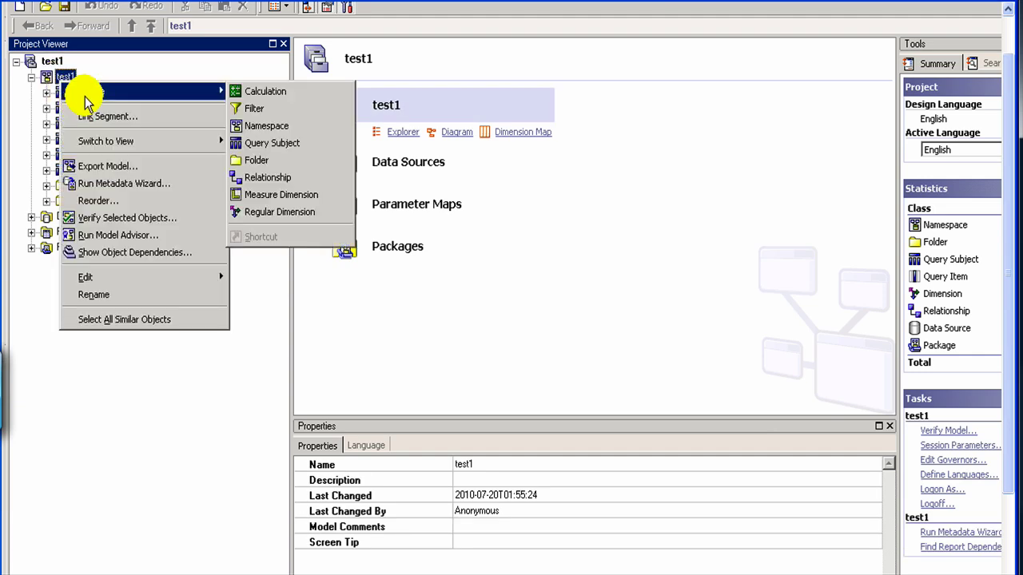
key(Escape)
click(86, 92)
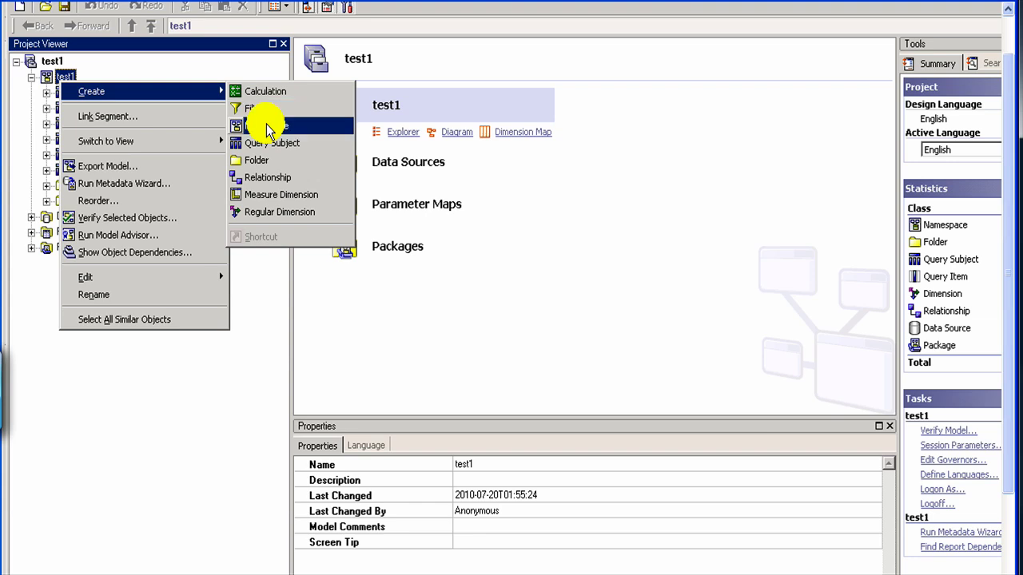
click(76, 413)
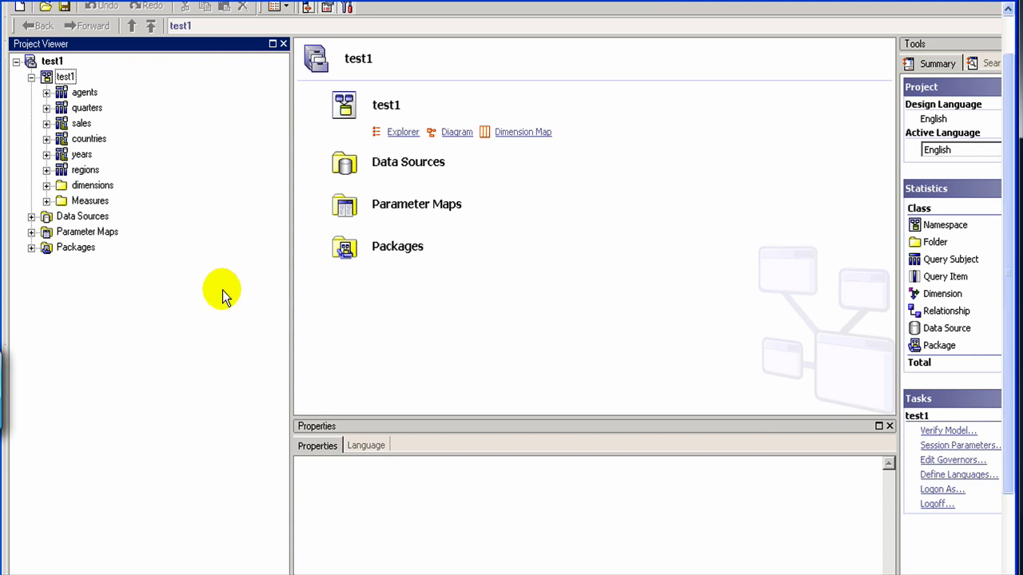
Create a New Namespace inside the test1 namespace, placed below the Measures folder.
click(56, 59)
right_click(56, 59)
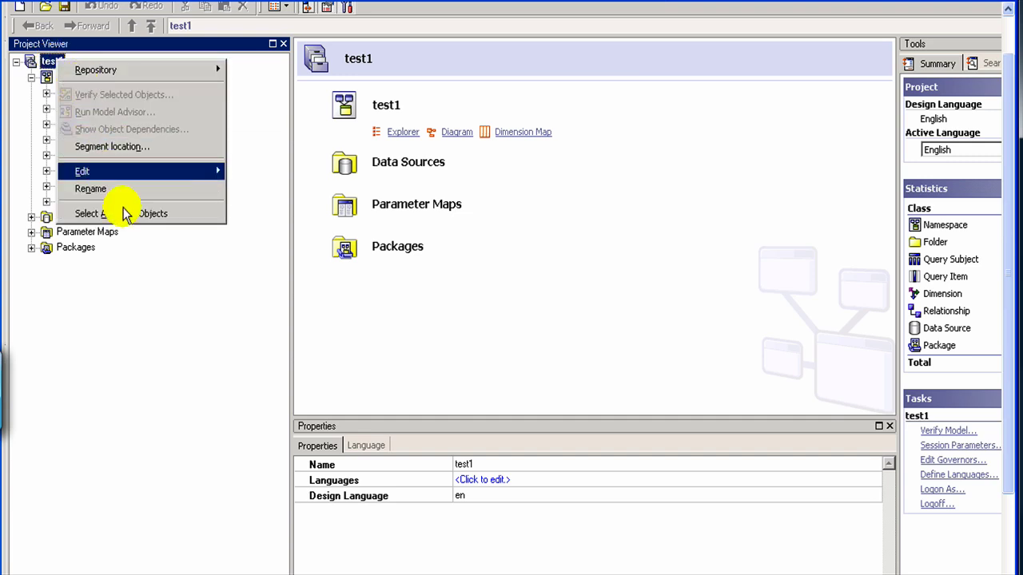
click(141, 294)
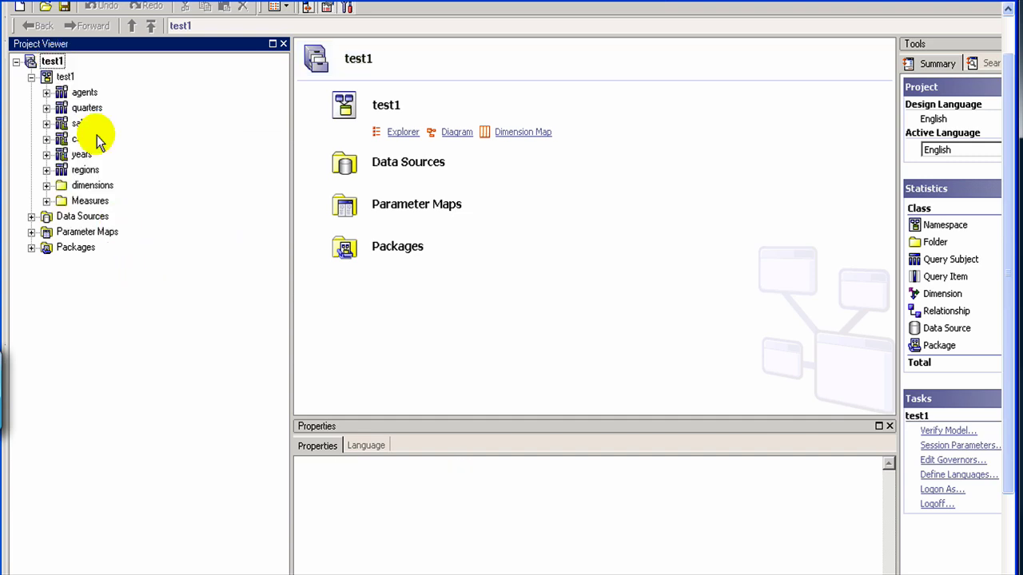
click(62, 75)
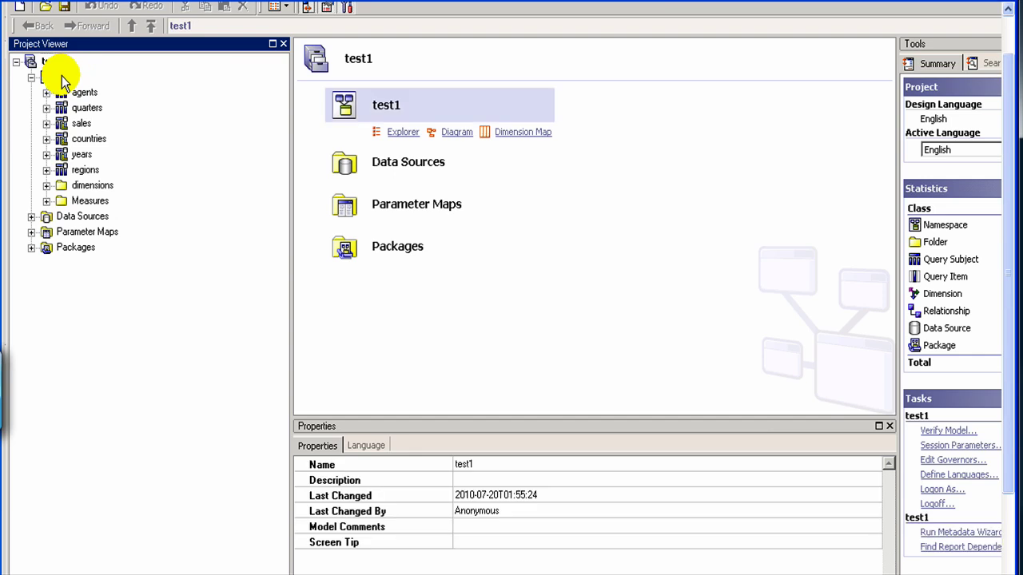
right_click(62, 75)
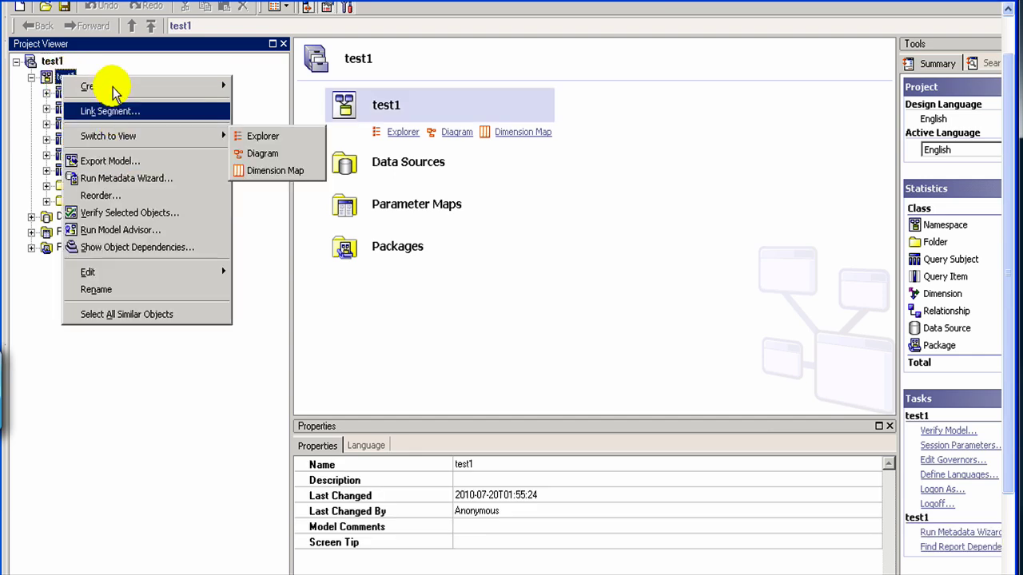
mouse_move(114, 85)
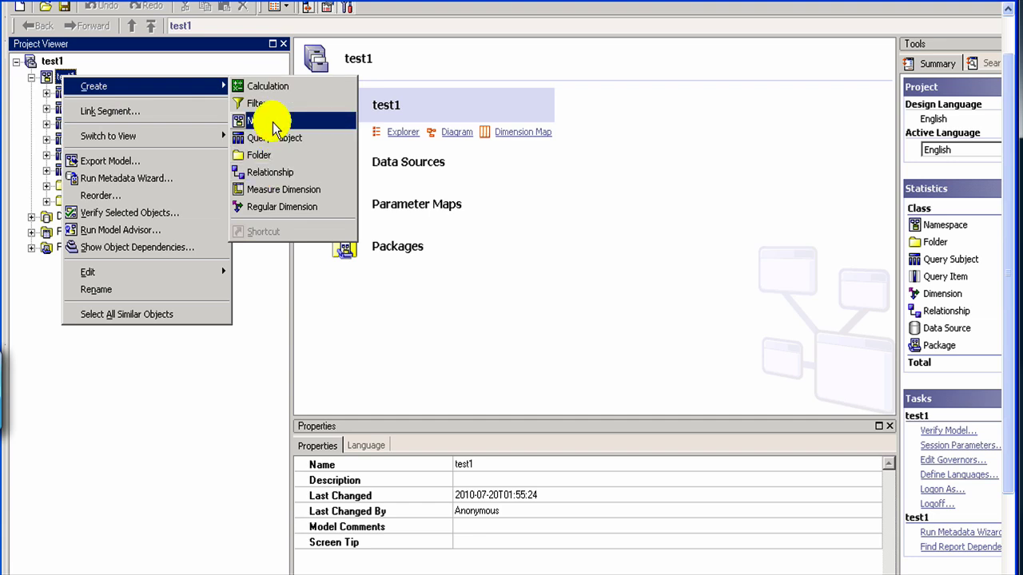
click(272, 120)
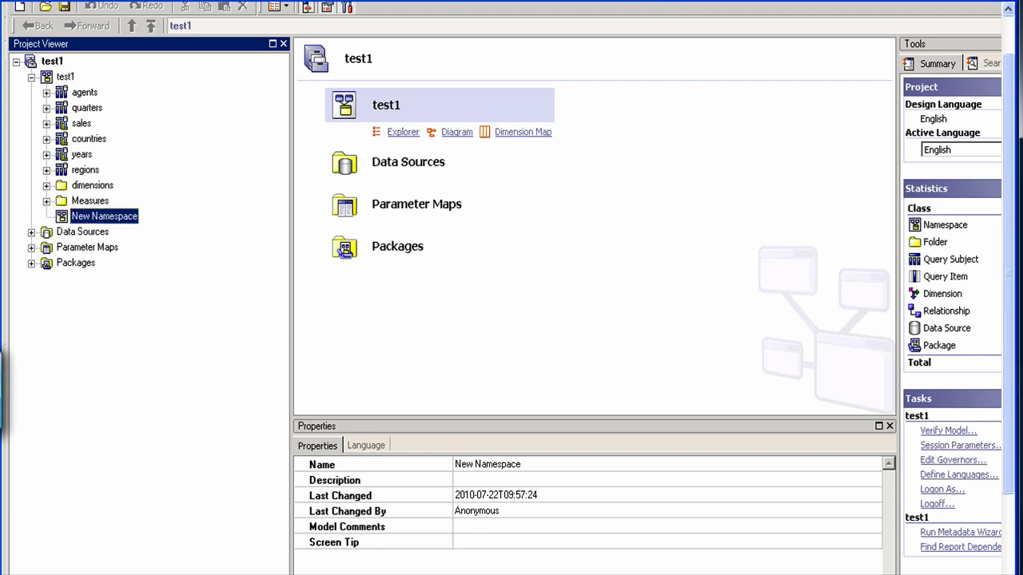
Rename the New Namespace under test1 to datamodel.
key(Return)
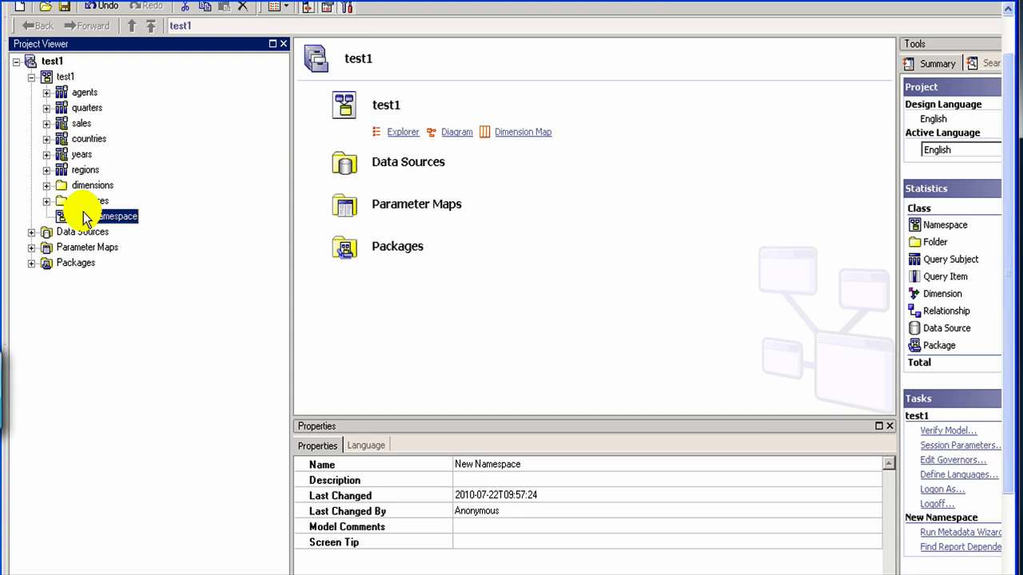
click(86, 217)
key(Delete)
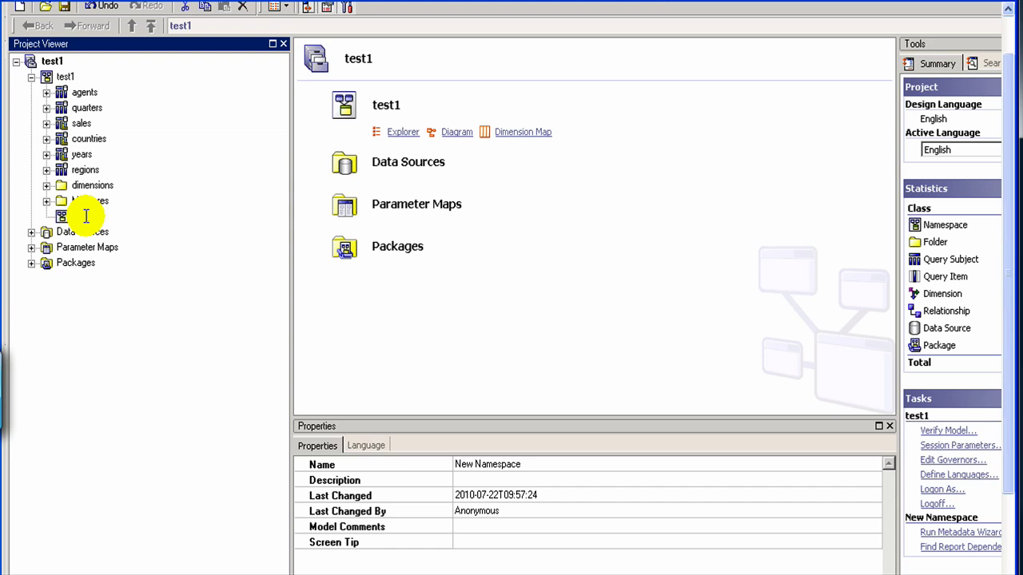
key(Return)
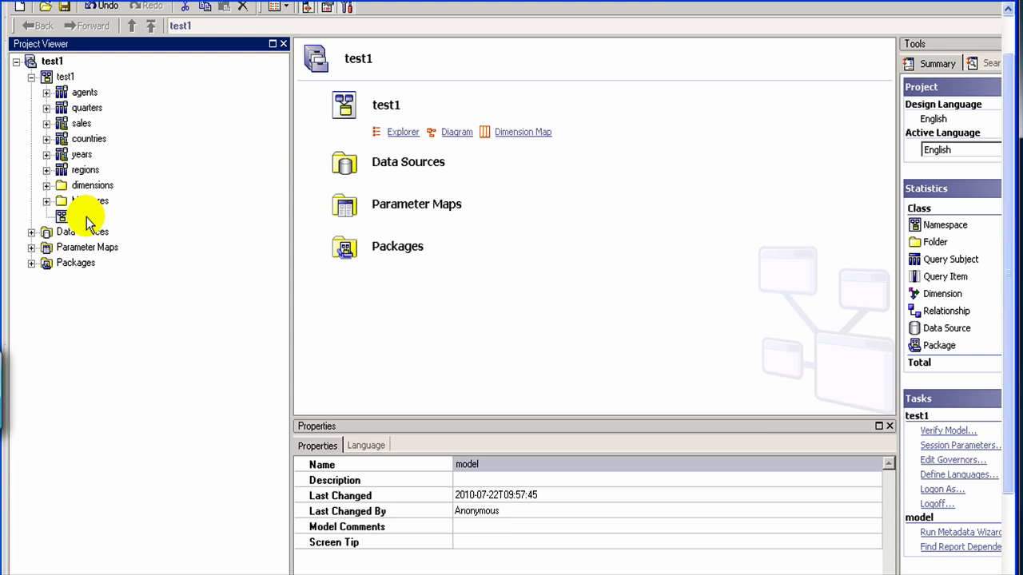
click(79, 214)
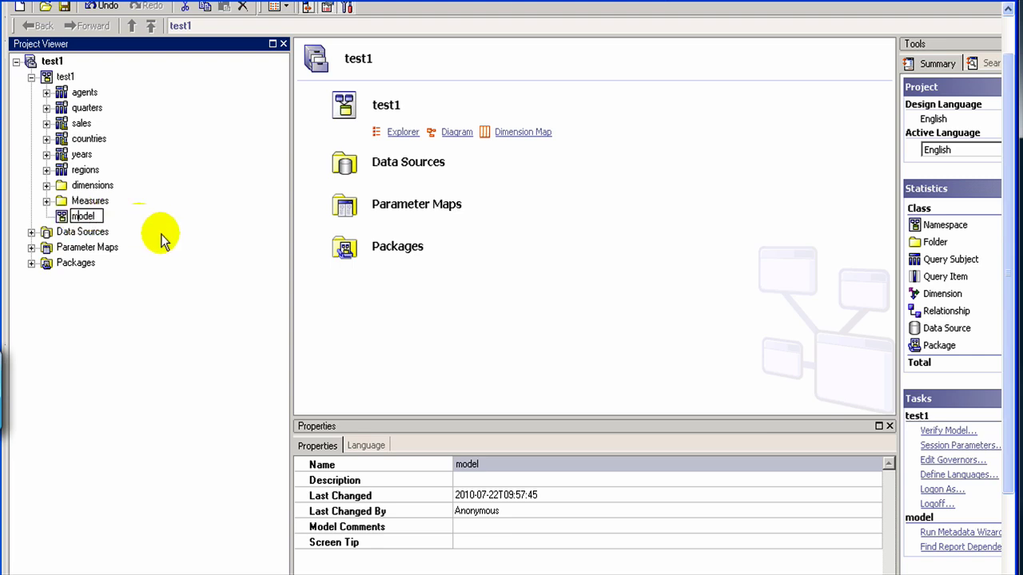
text(data)
key(Return)
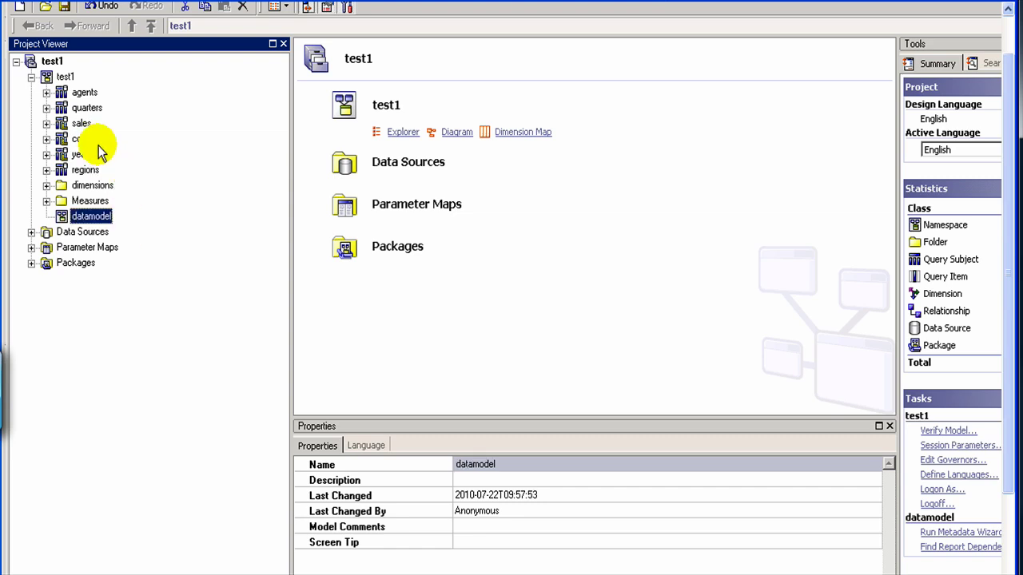
Add a second namespace inside test1 named businessmodel.
right_click(58, 75)
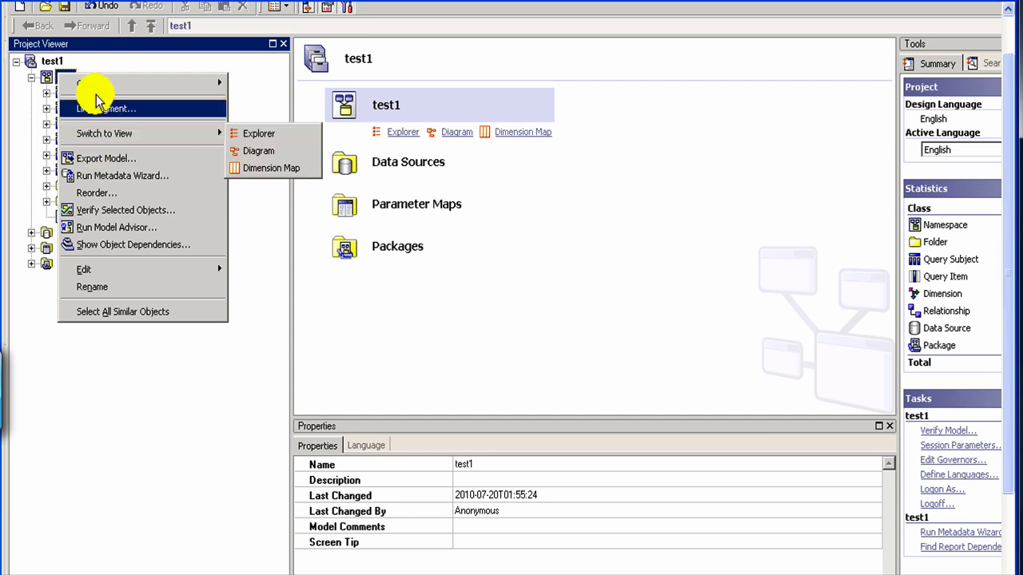
mouse_move(209, 86)
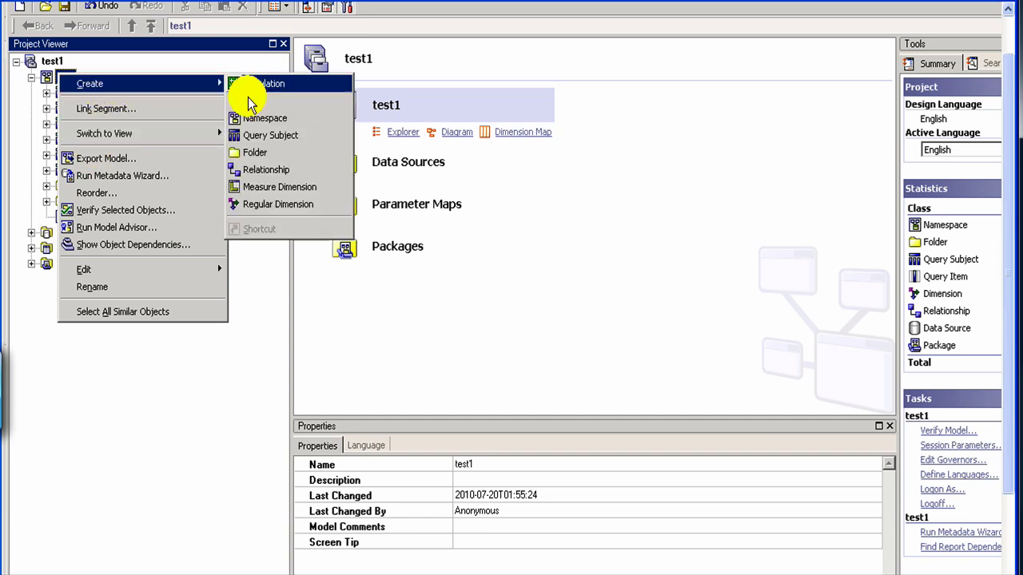
click(269, 121)
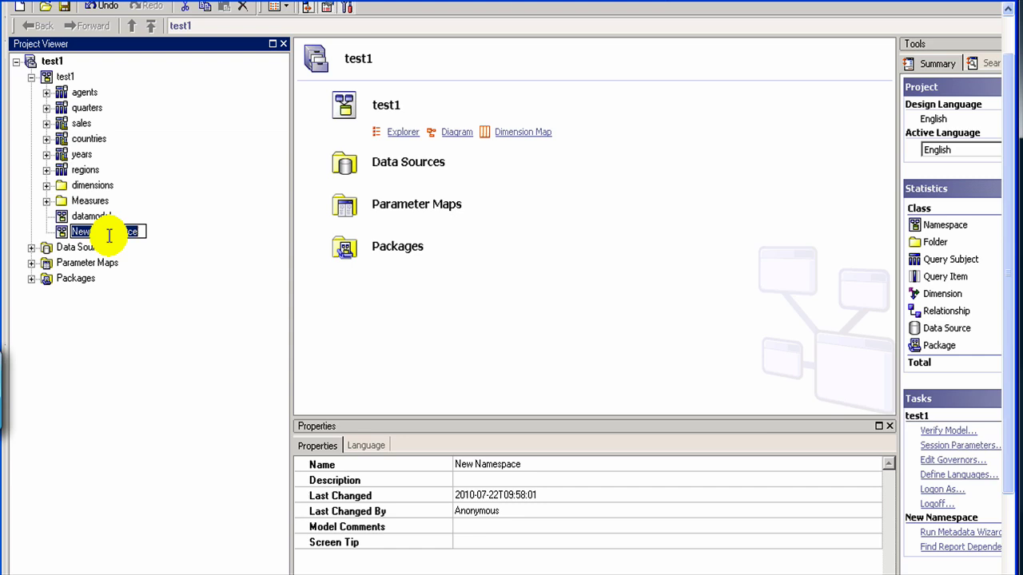
text(busin)
key(Return)
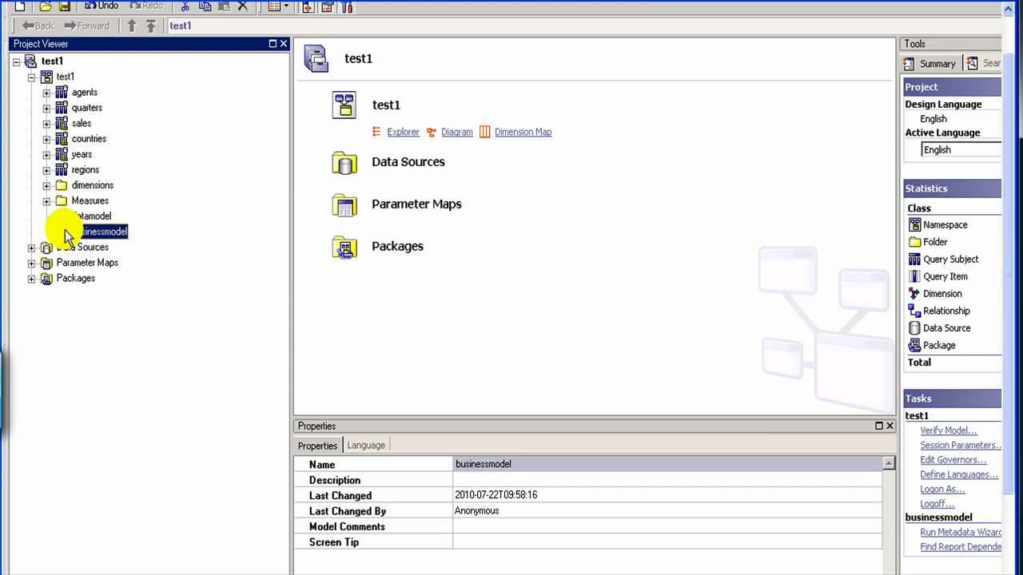
Shorten the businessmodel namespace name to business by deleting 'model'.
click(109, 234)
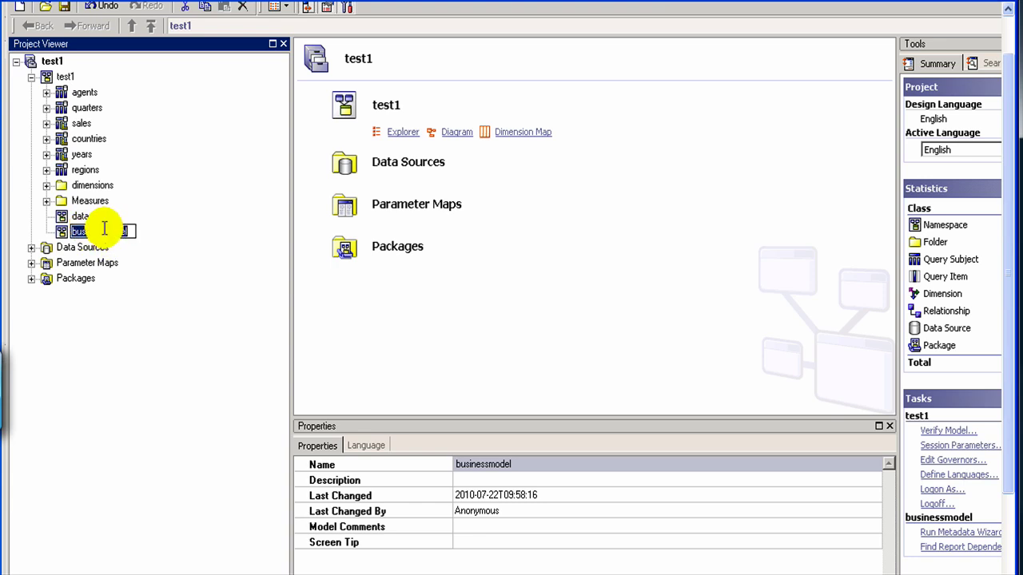
drag(104, 231, 144, 230)
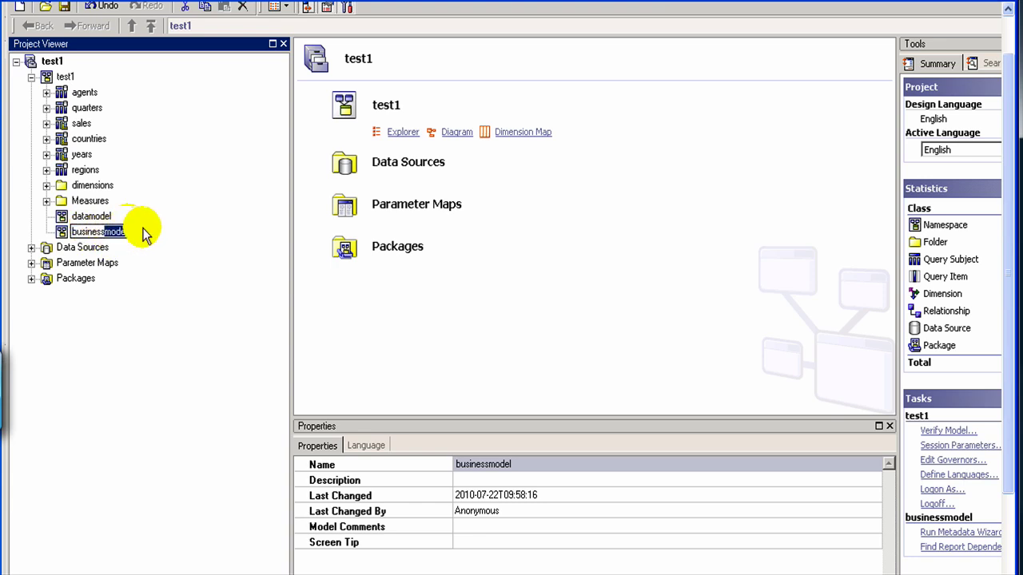
key(Delete)
key(Return)
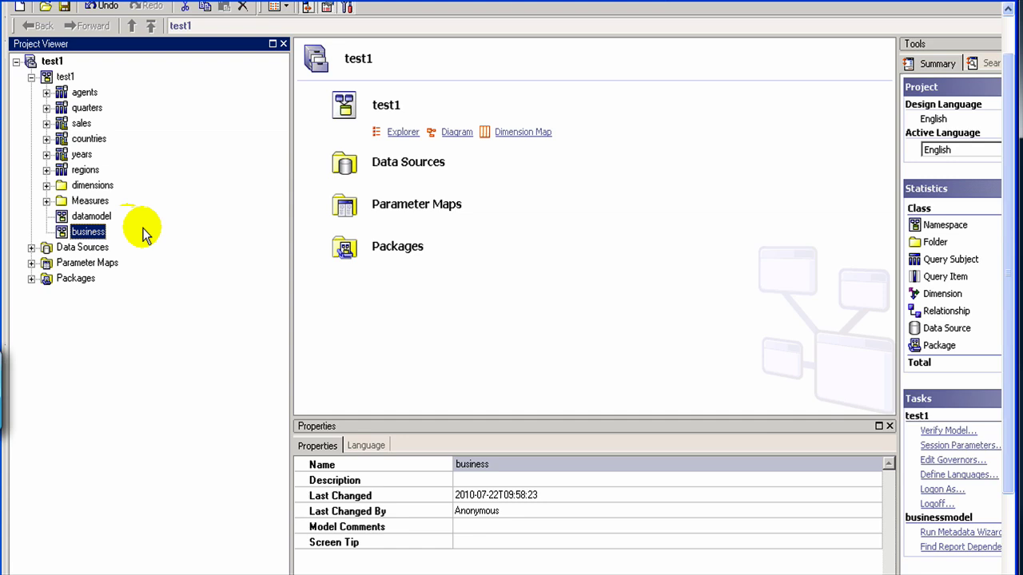
click(85, 216)
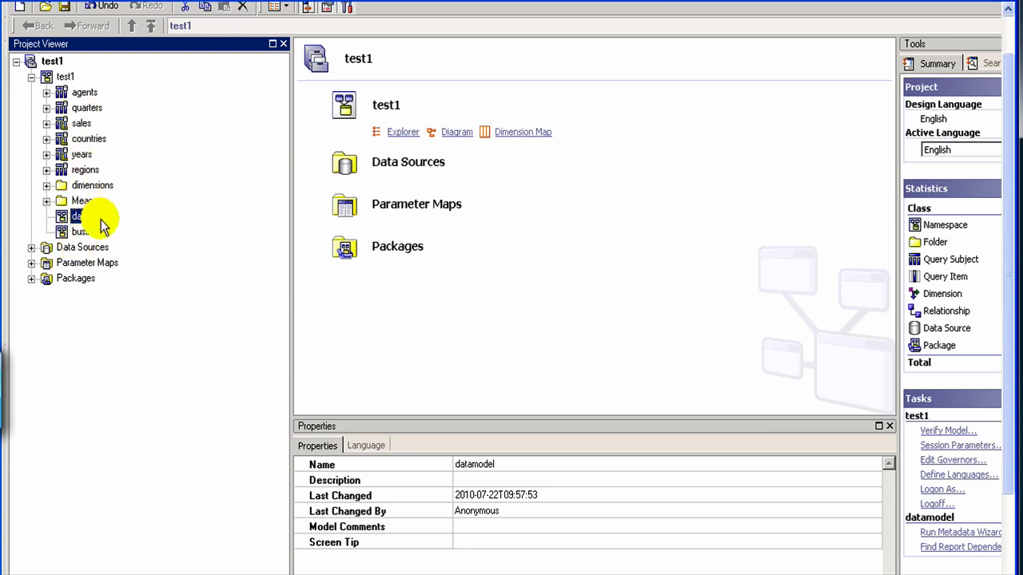
right_click(98, 212)
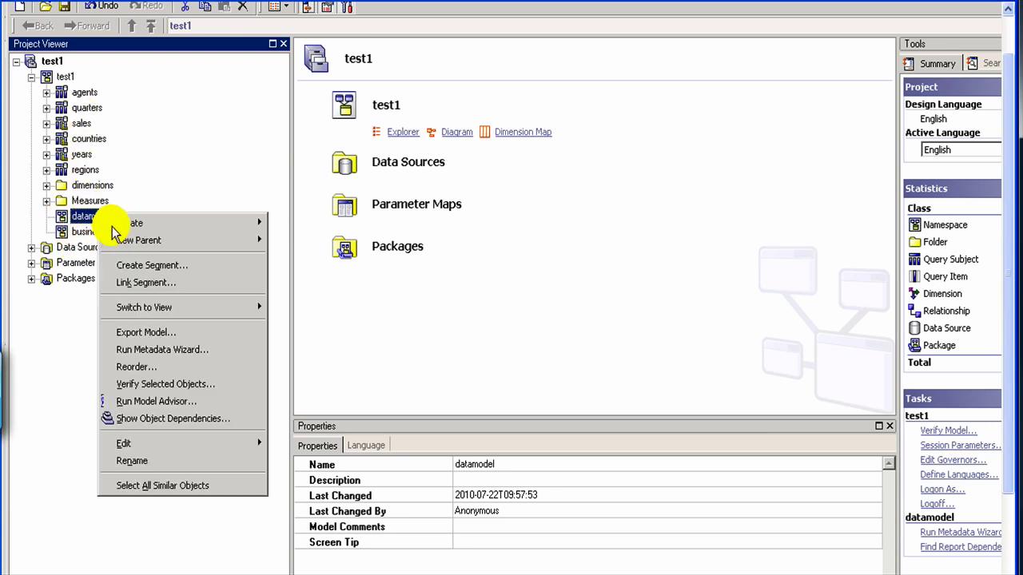
mouse_move(122, 224)
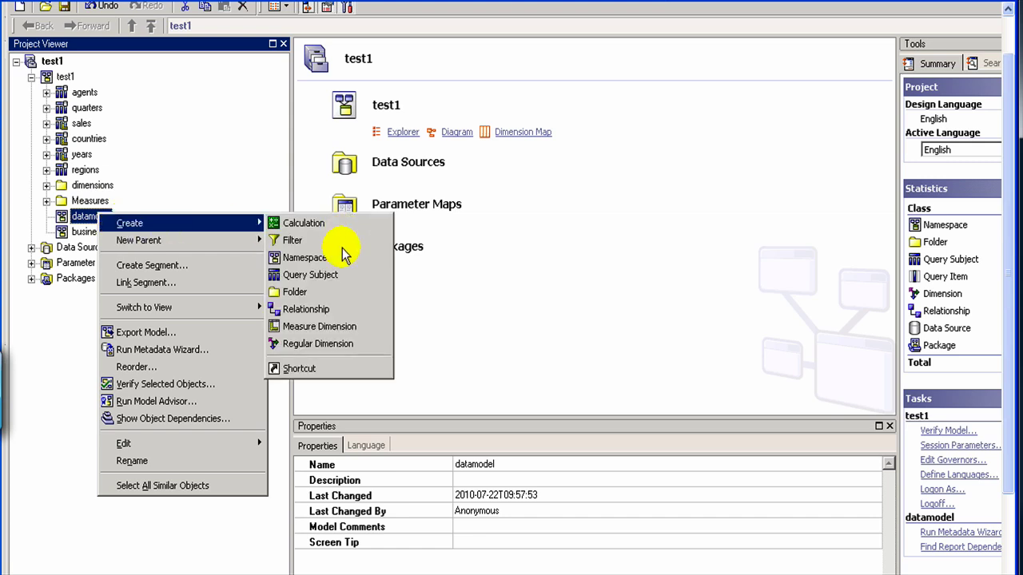
click(307, 369)
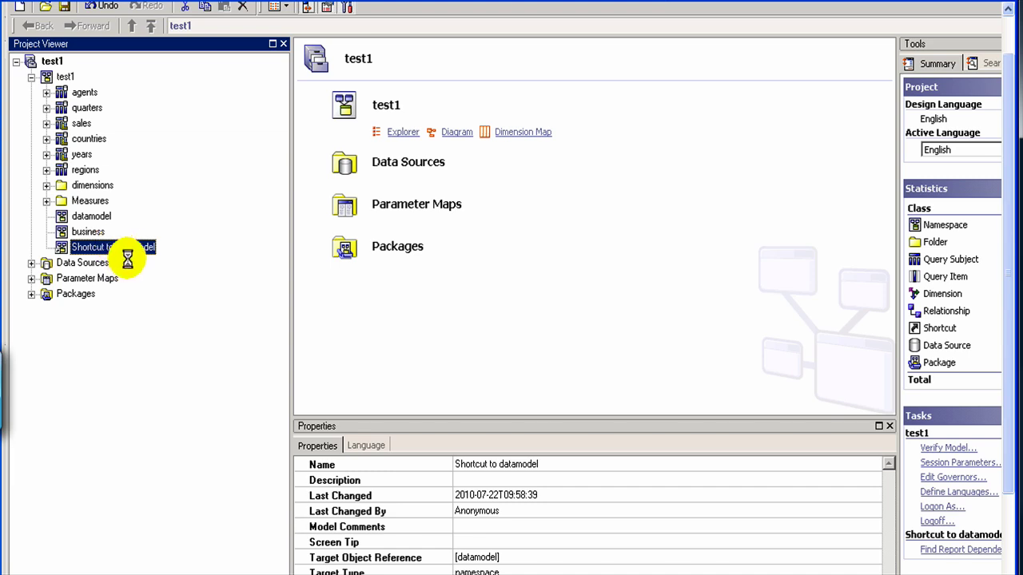
key(Delete)
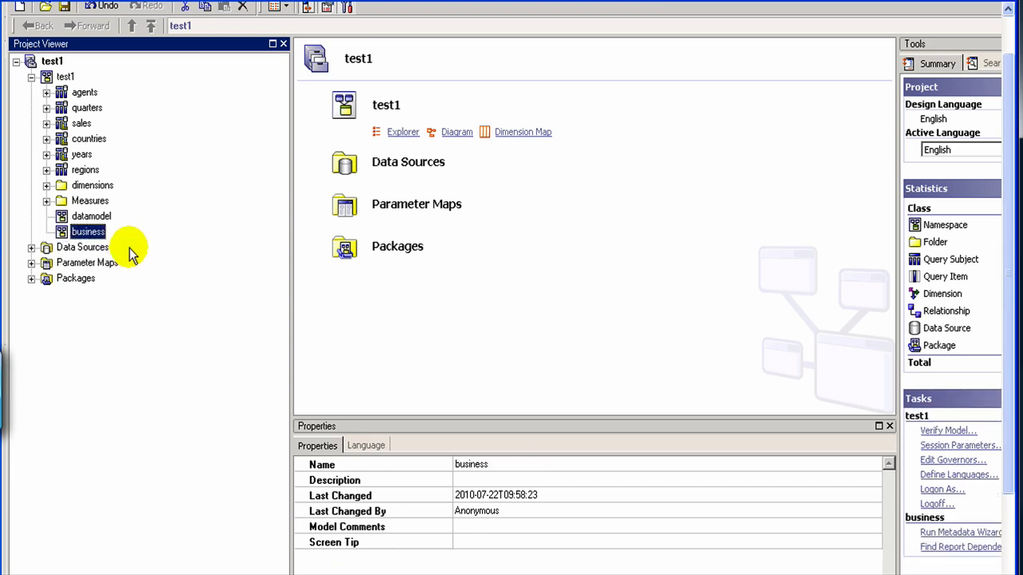
click(80, 216)
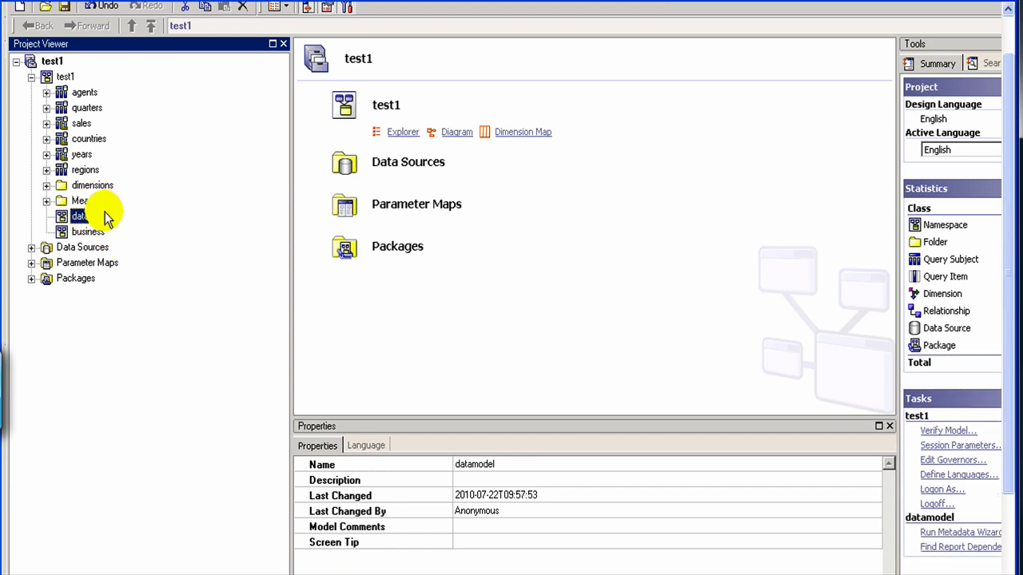
right_click(105, 212)
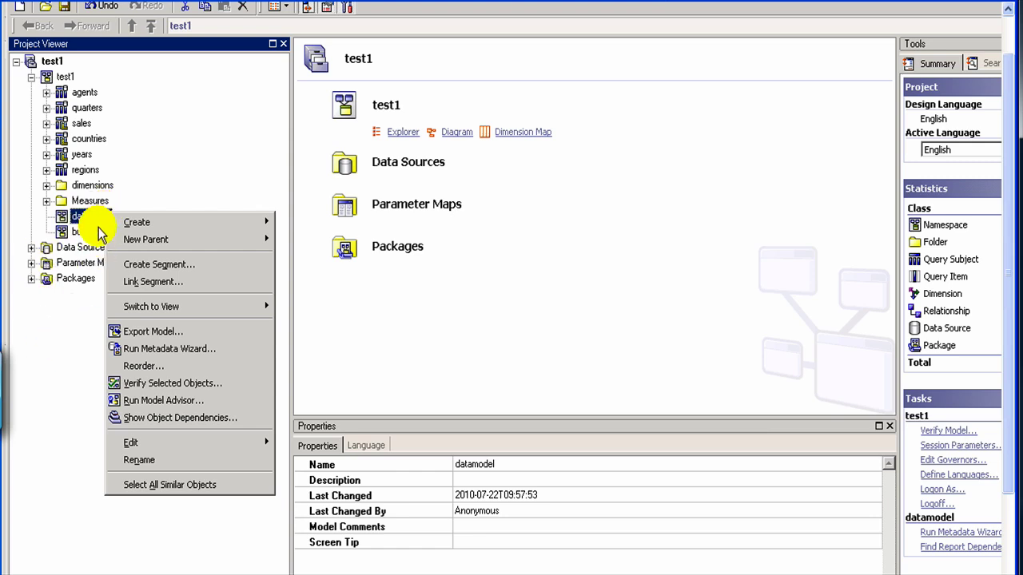
mouse_move(126, 226)
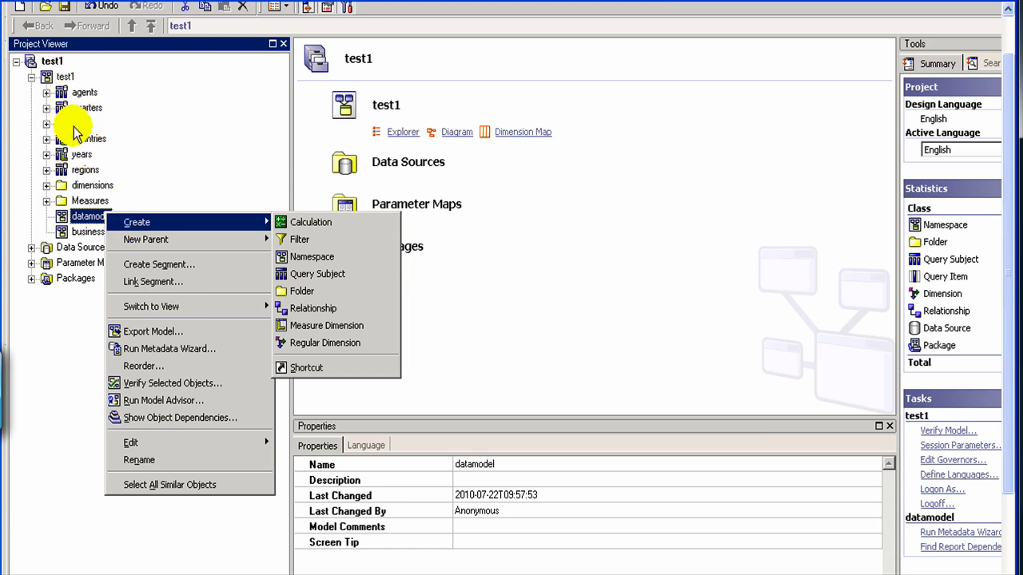
click(51, 441)
click(92, 218)
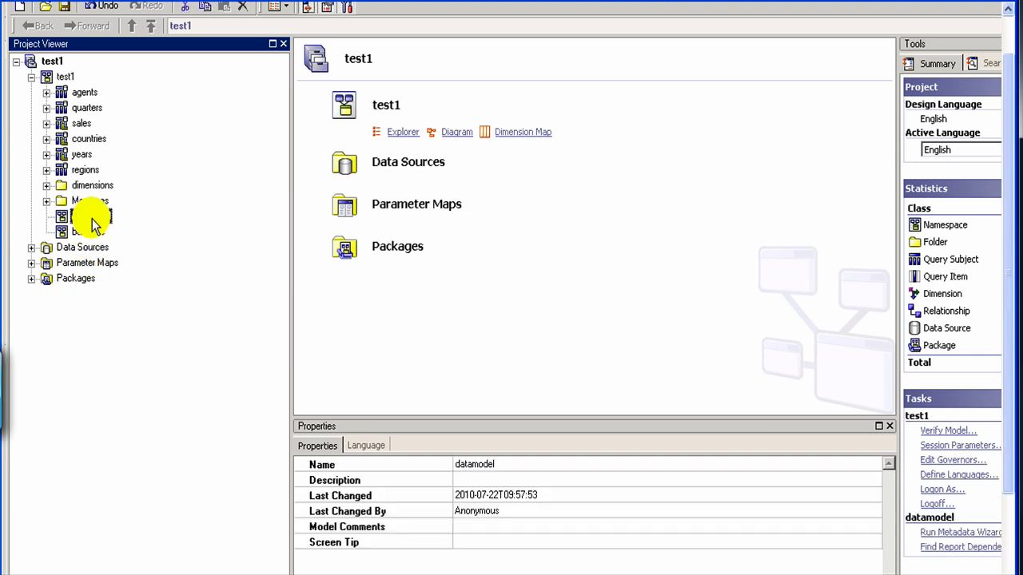
right_click(94, 220)
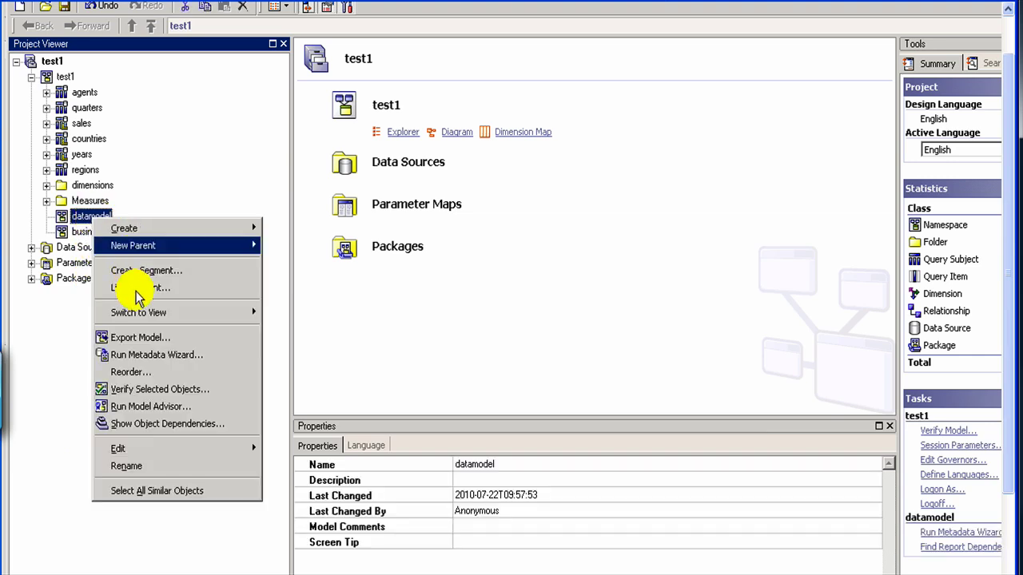
Run the Metadata Wizard on datamodel, importing only the dbo Tables as six query subjects.
click(149, 357)
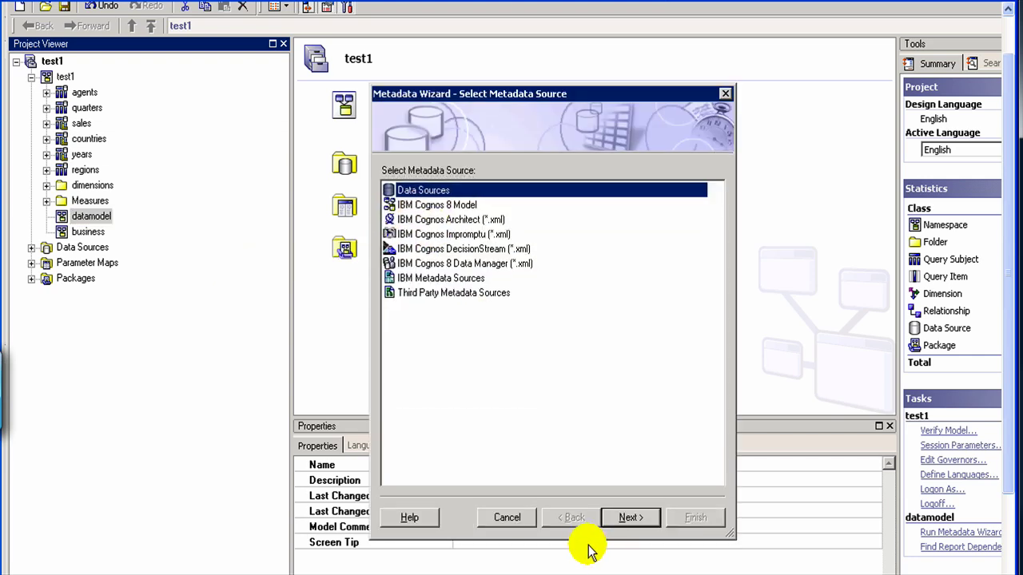
click(631, 524)
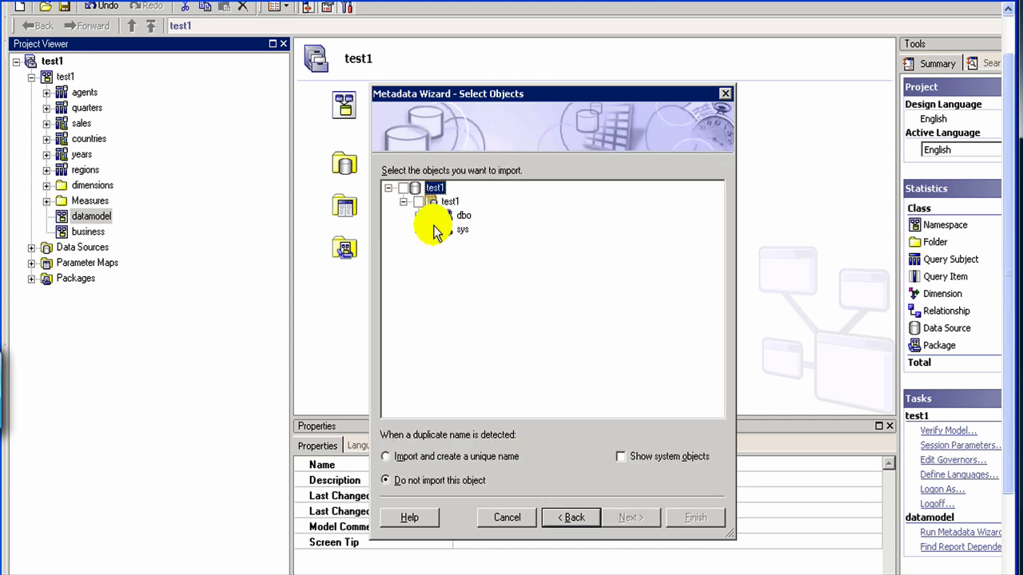
click(431, 216)
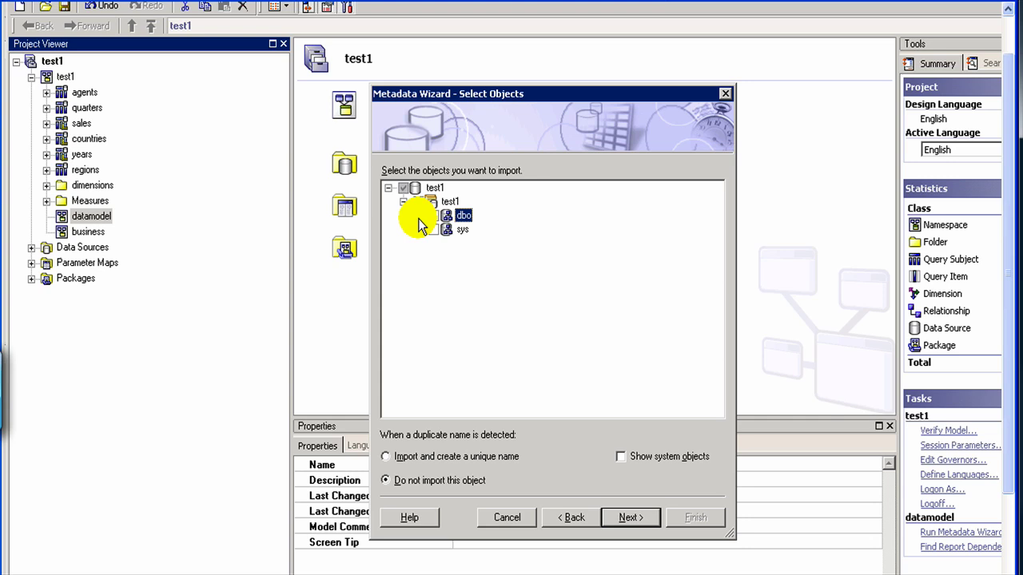
click(417, 216)
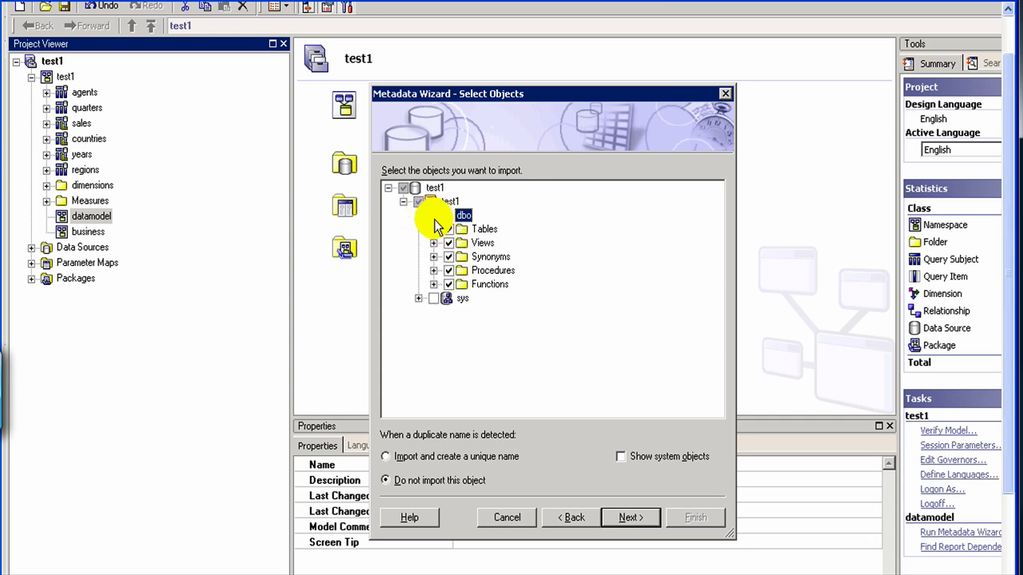
click(434, 217)
click(448, 230)
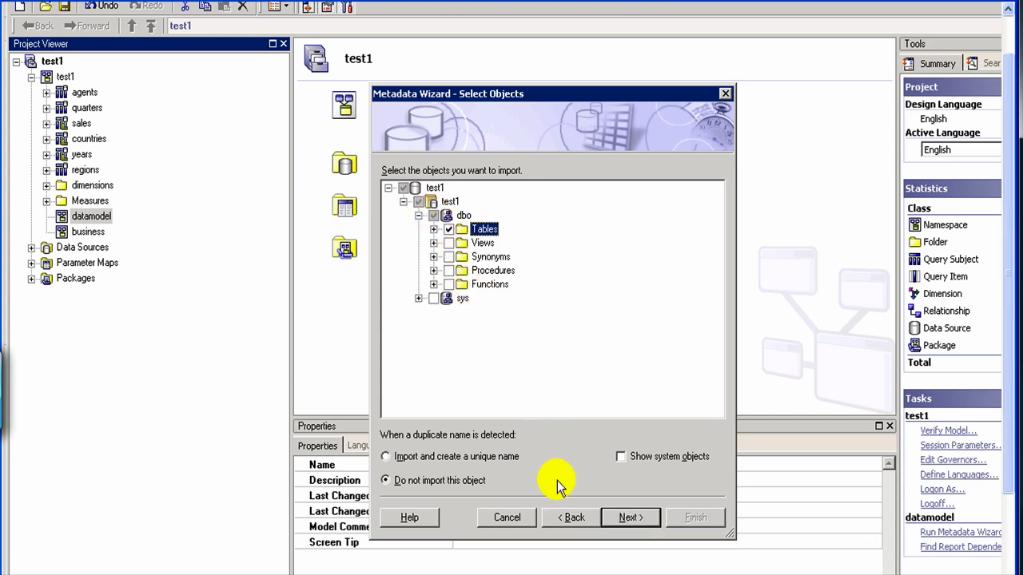
click(629, 515)
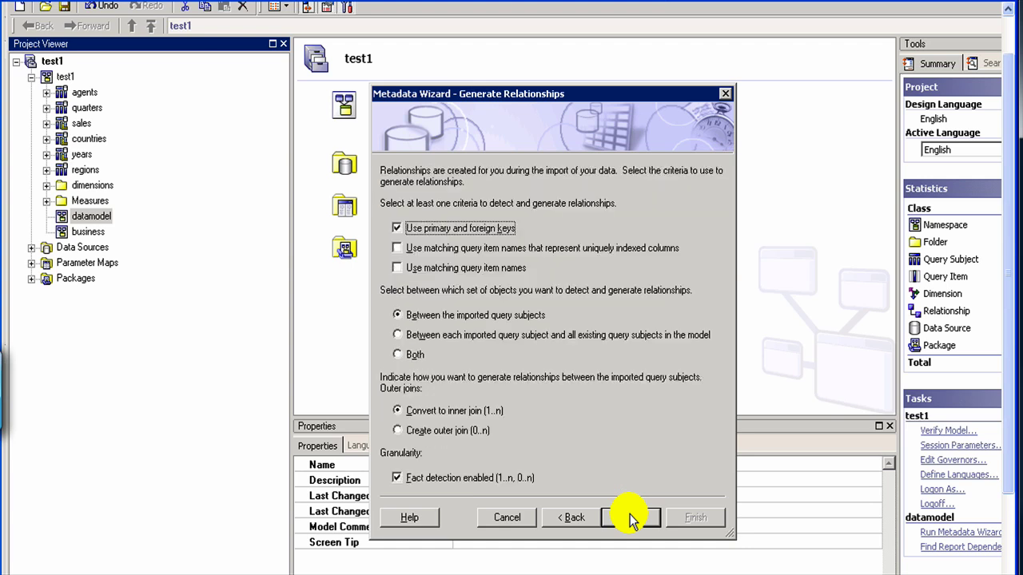
click(631, 518)
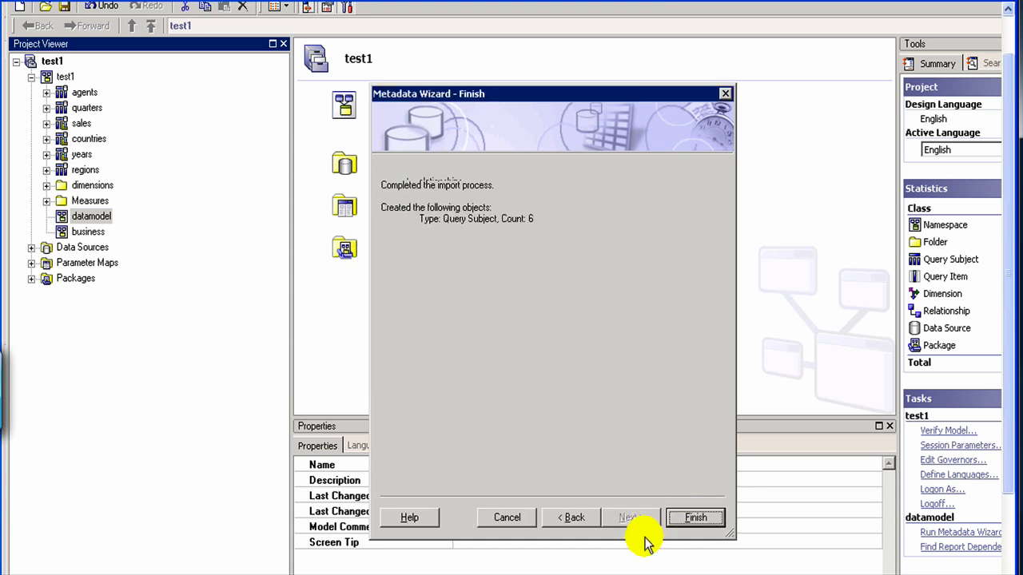
click(689, 518)
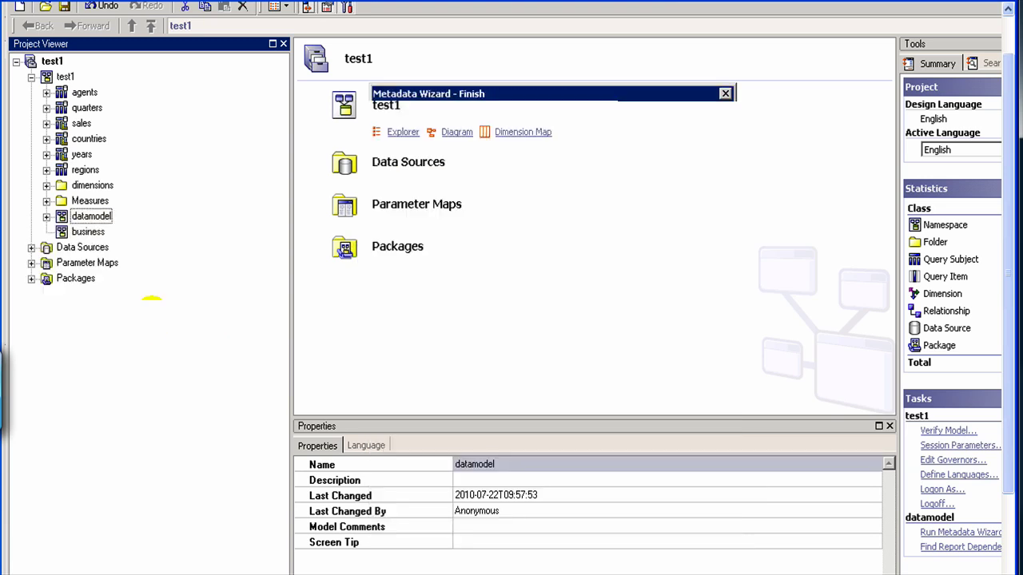
Start a new model-based query subject named Sales Agent in the business namespace.
click(48, 220)
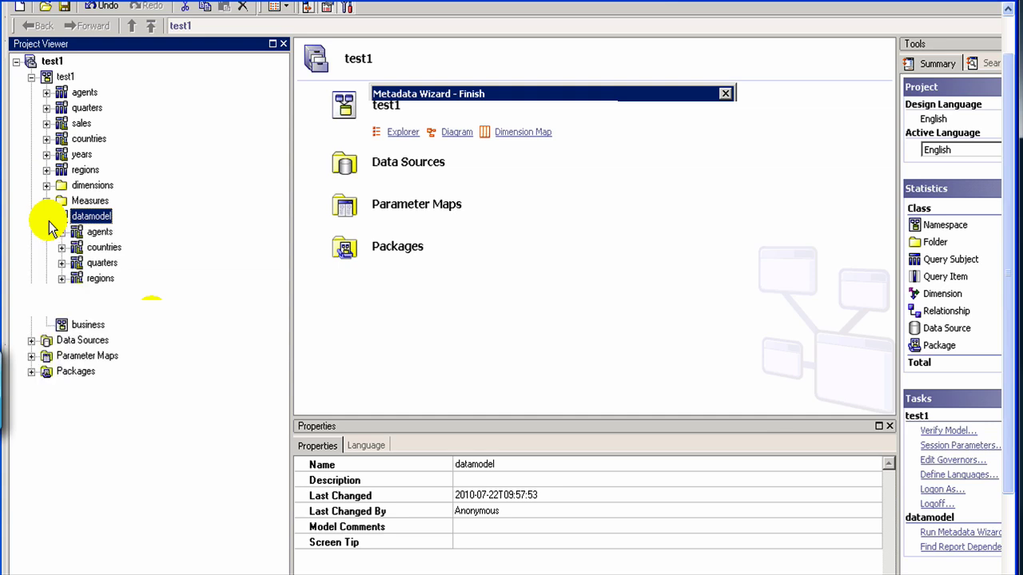
click(88, 325)
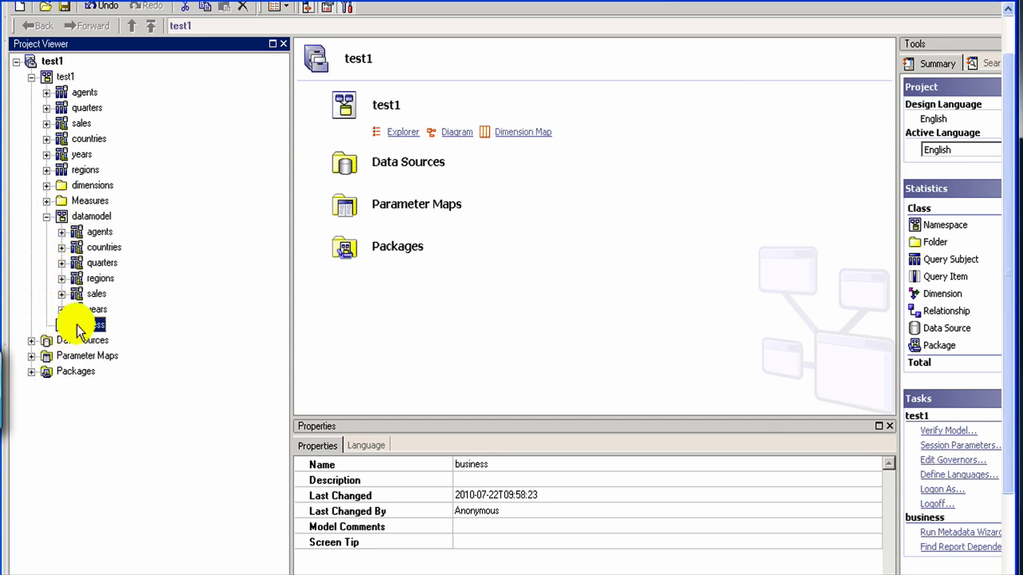
right_click(78, 328)
mouse_move(133, 334)
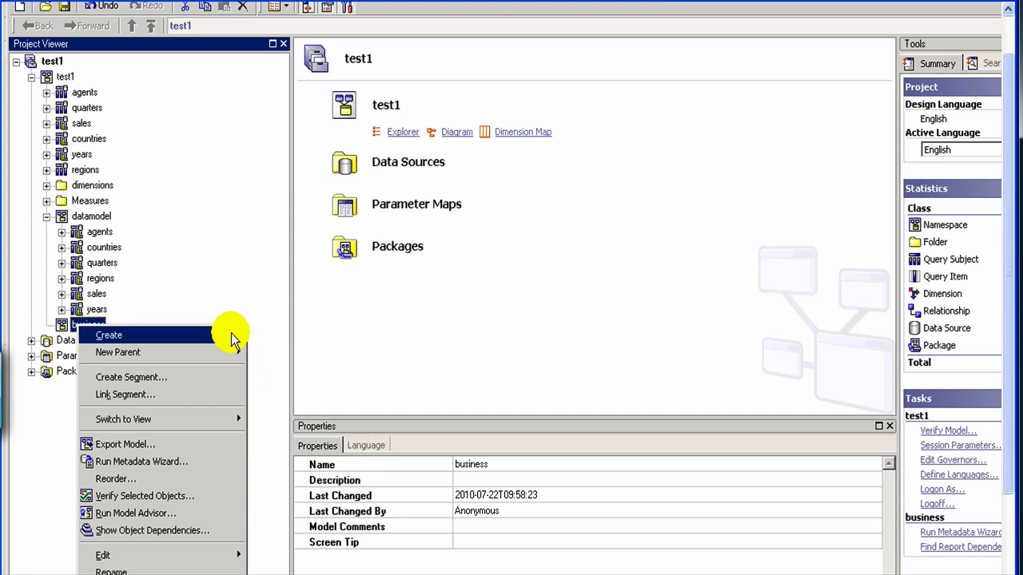
mouse_move(231, 333)
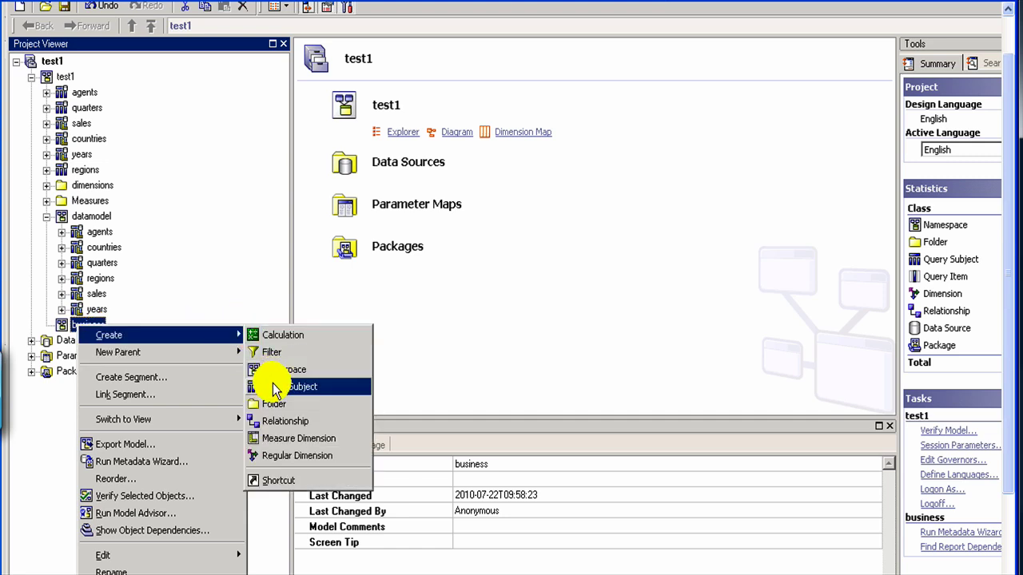
click(272, 382)
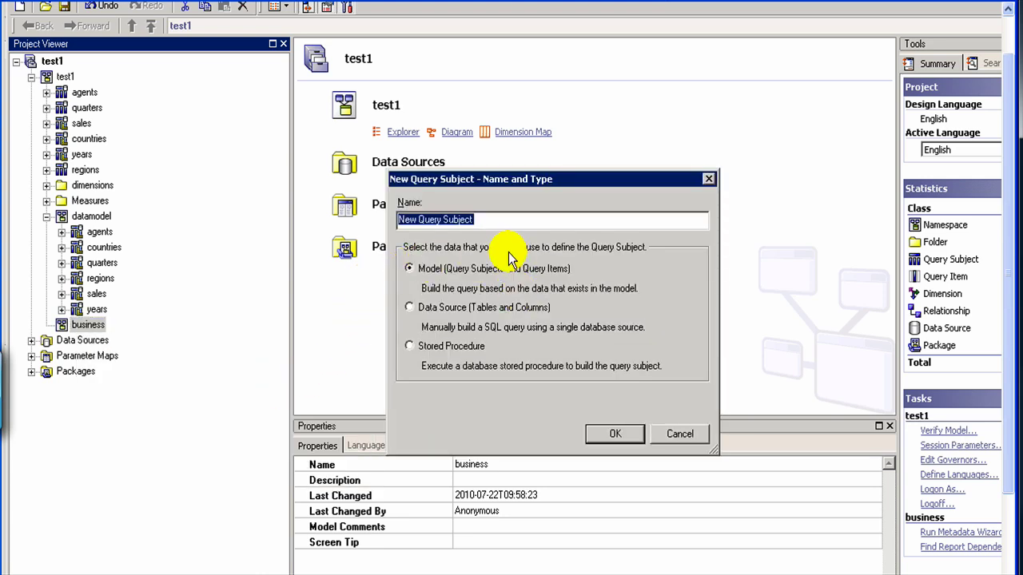
text(A)
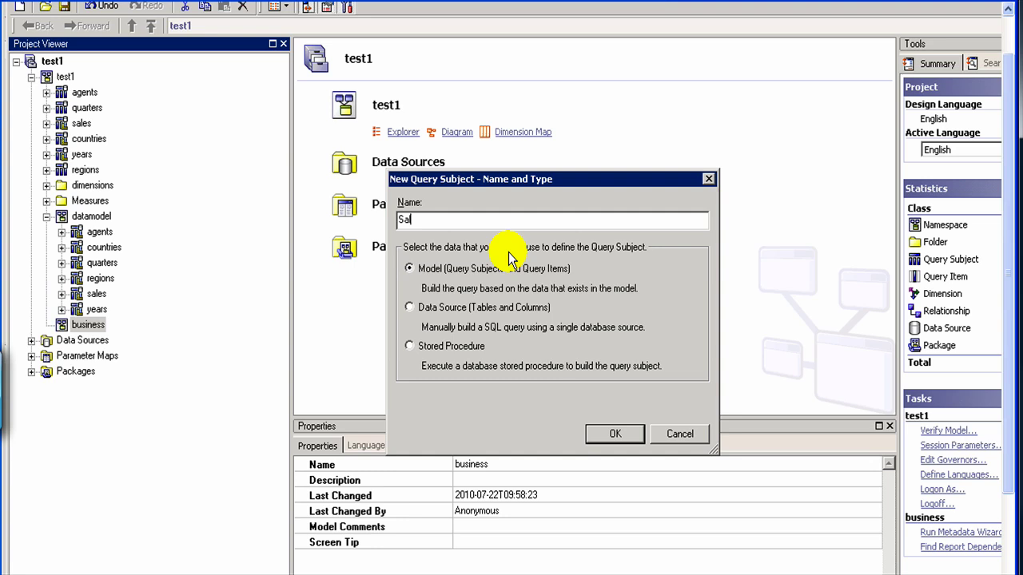
text(ales Agent)
click(612, 434)
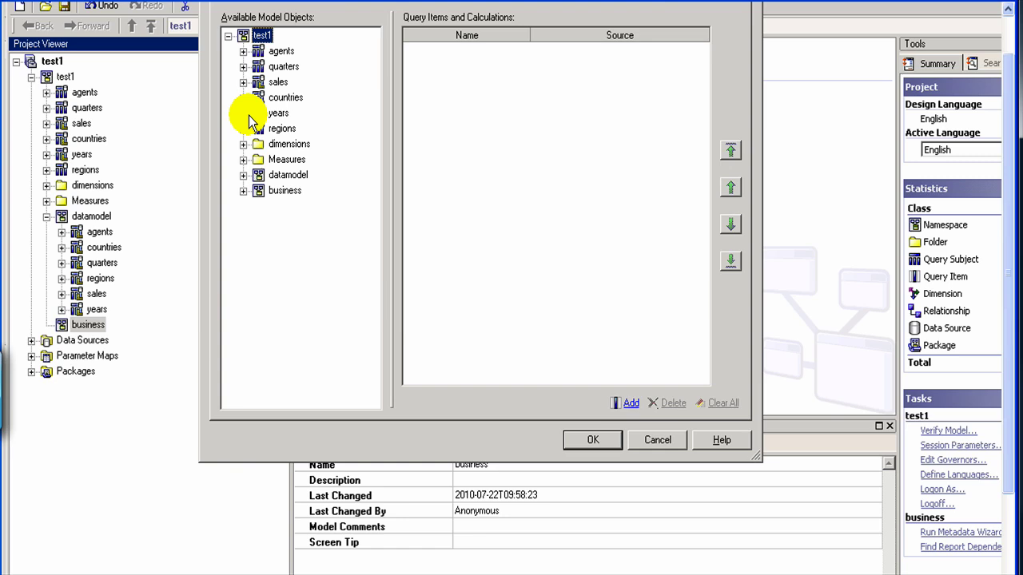
Define Sales Agent with the agents.name item and show it under the business namespace.
click(243, 52)
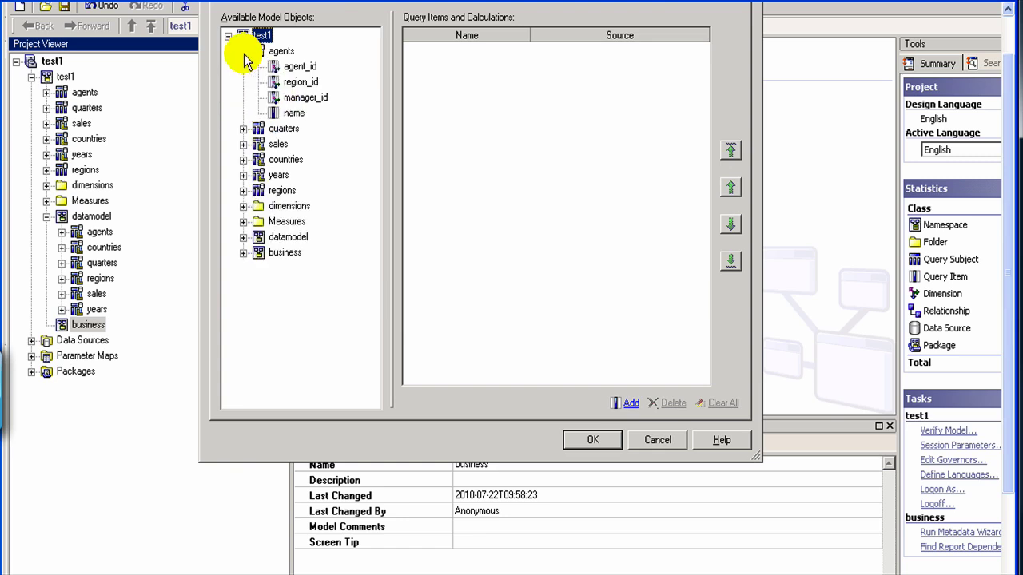
double_click(285, 52)
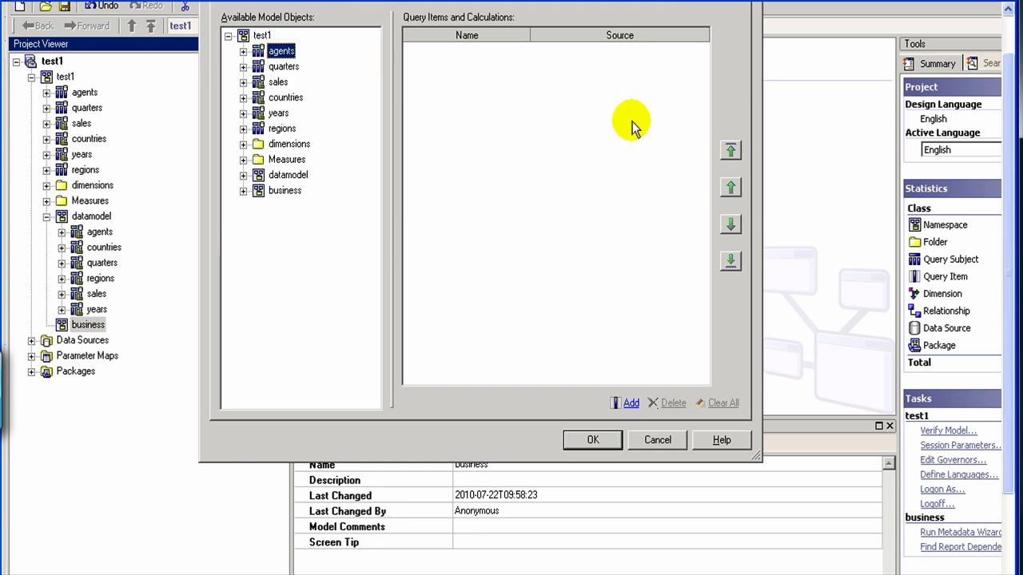
click(242, 50)
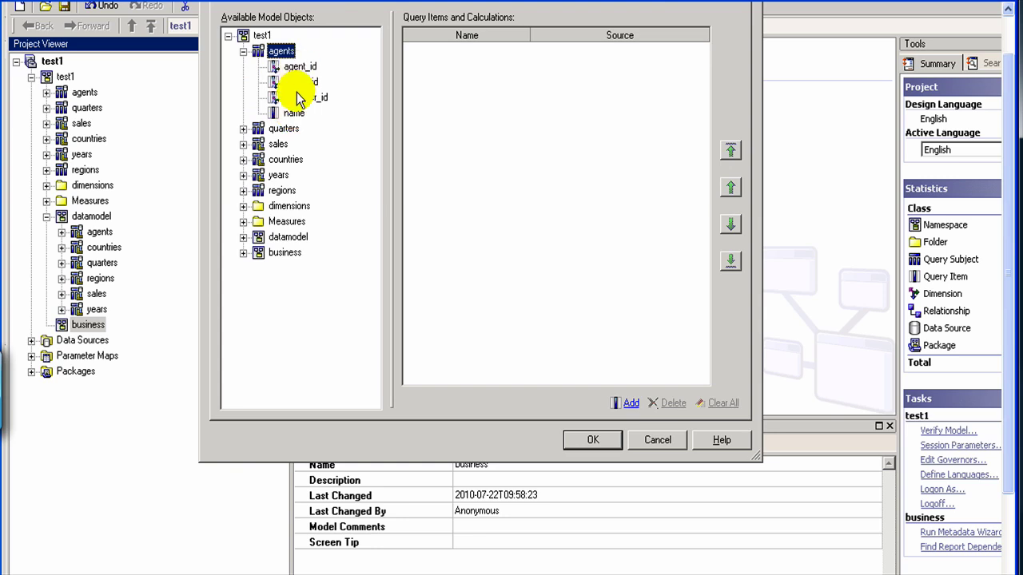
click(289, 114)
drag(289, 120, 643, 435)
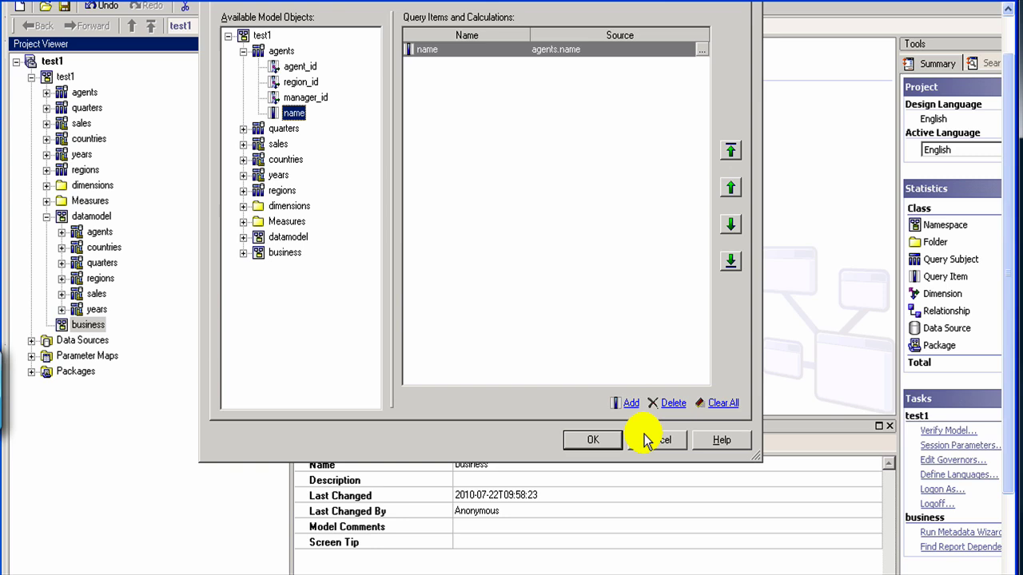
click(591, 445)
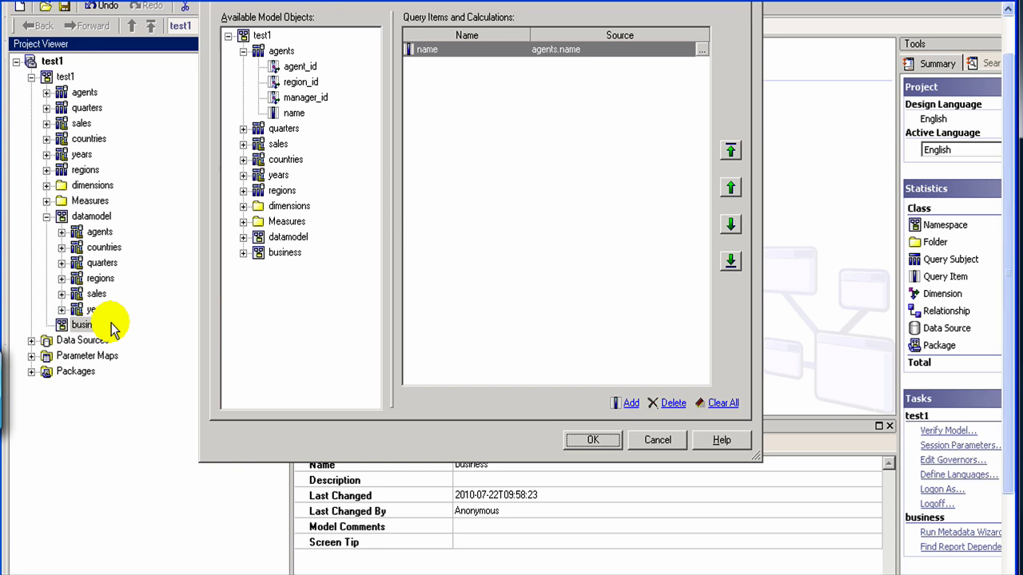
key(Return)
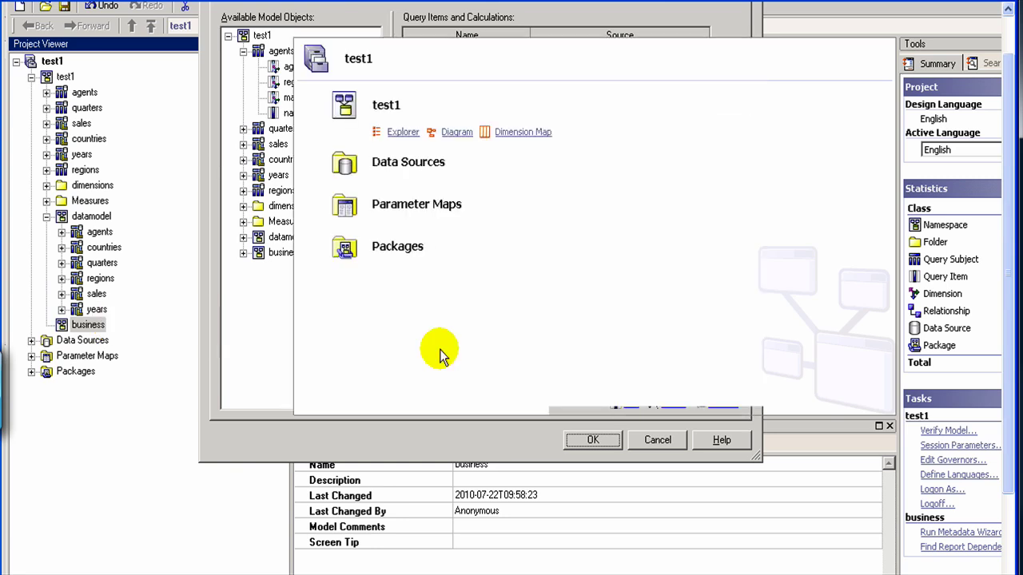
click(48, 325)
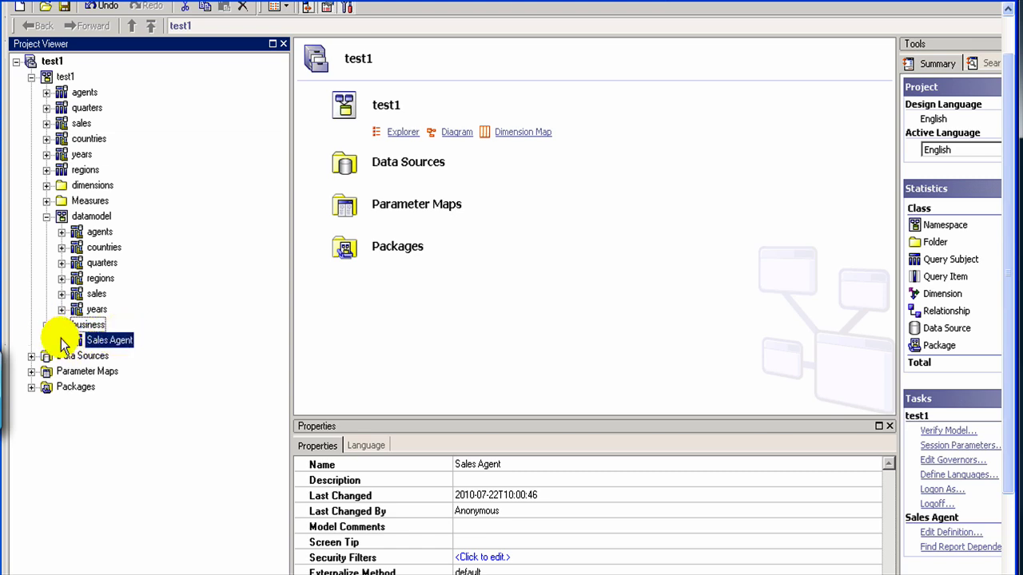
Expand Sales Agent to reveal its single name query item.
click(61, 341)
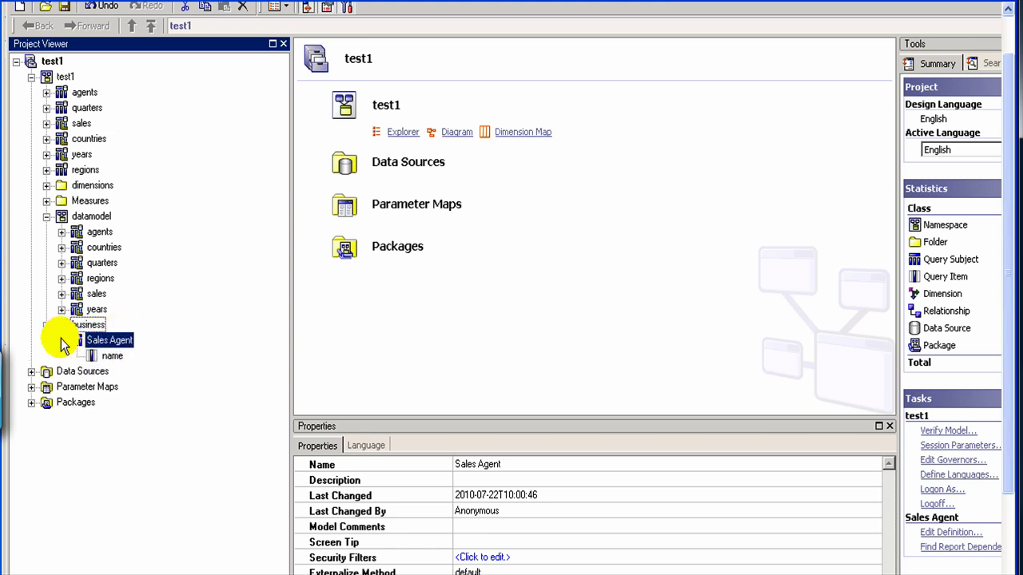
Rename the Sales Agent query item from name to Agent Name.
click(114, 352)
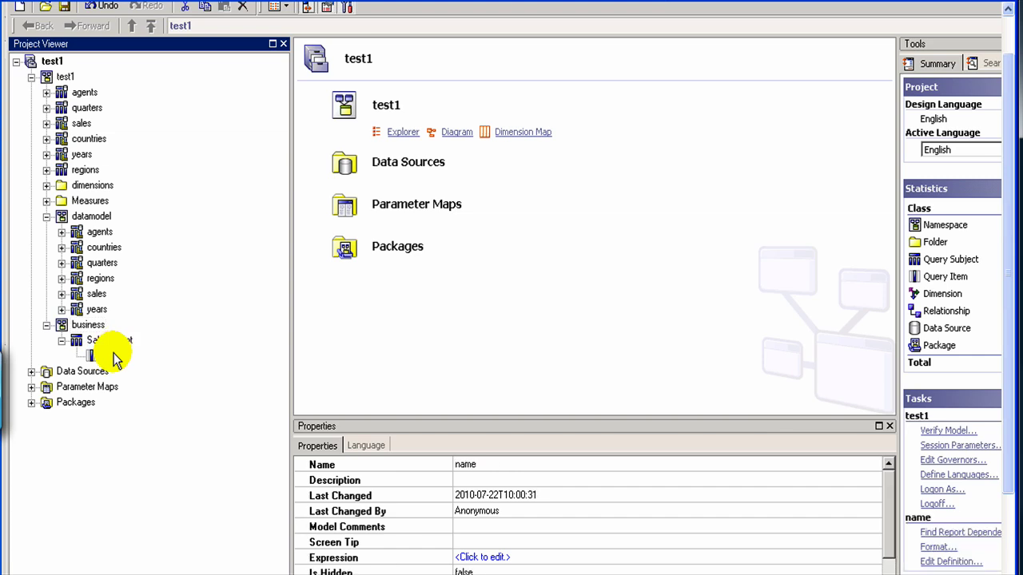
click(115, 358)
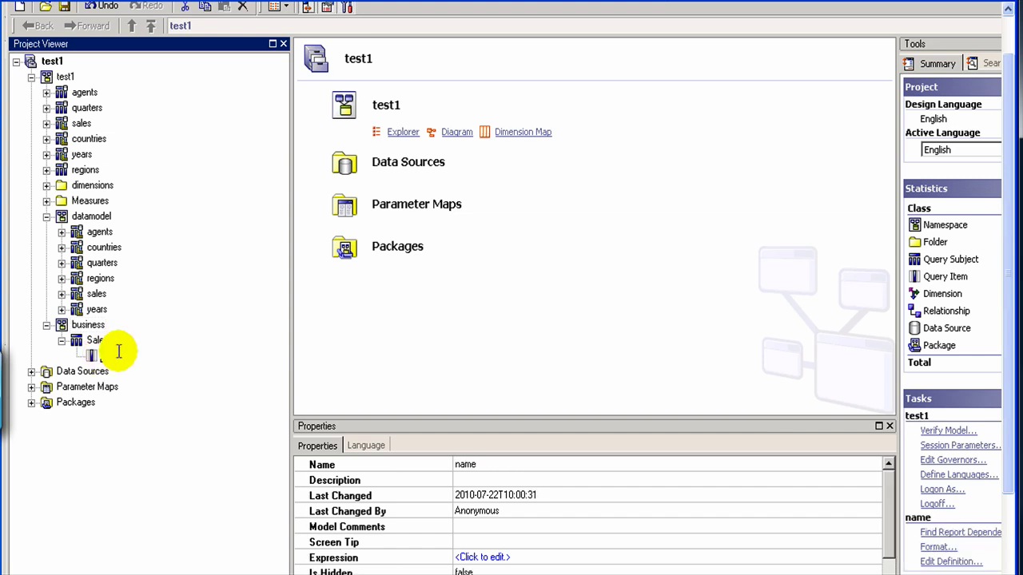
click(118, 352)
text(A)
key(BackSpace)
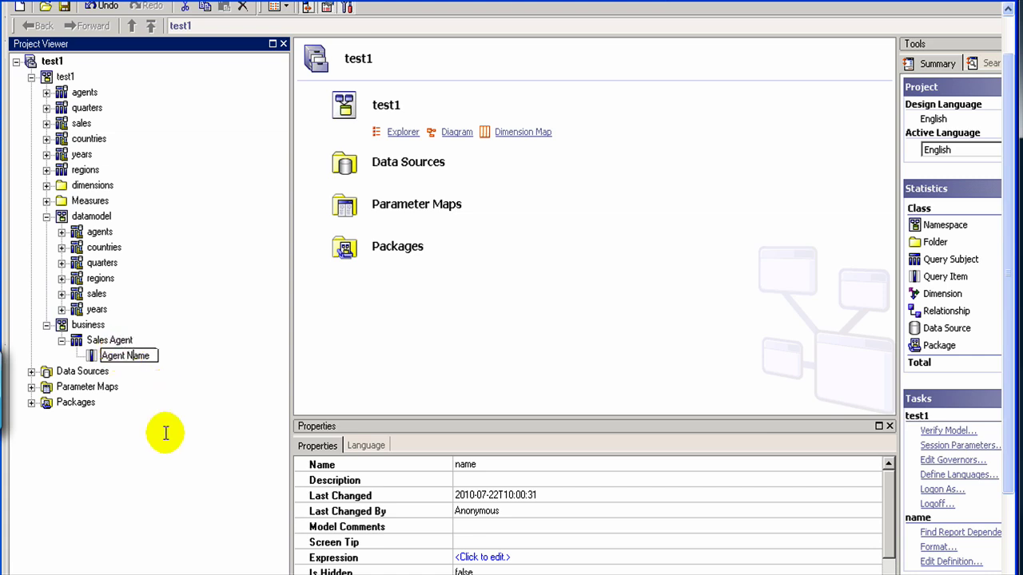
key(Return)
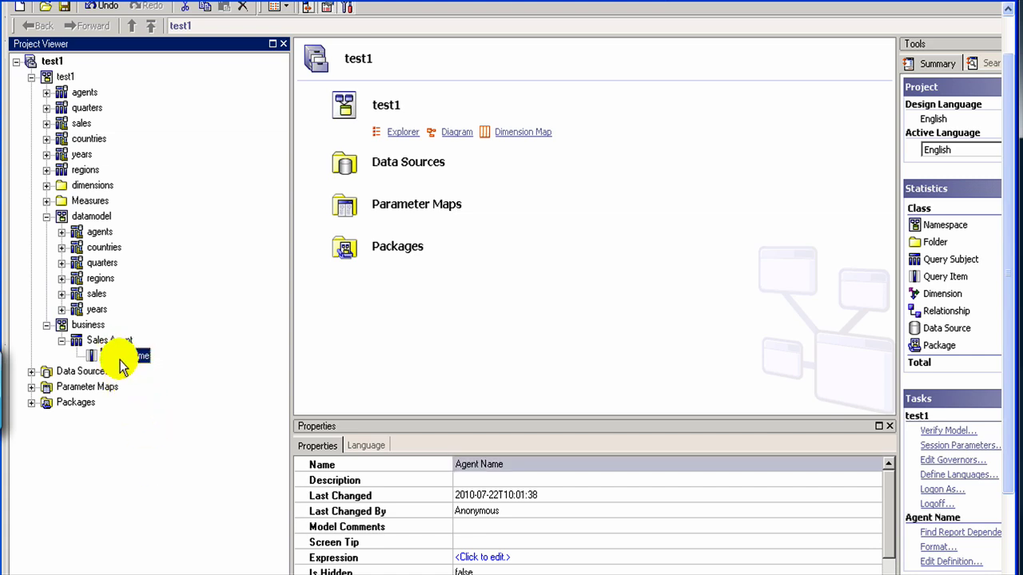
Select the business namespace and bring up its context menu.
click(105, 340)
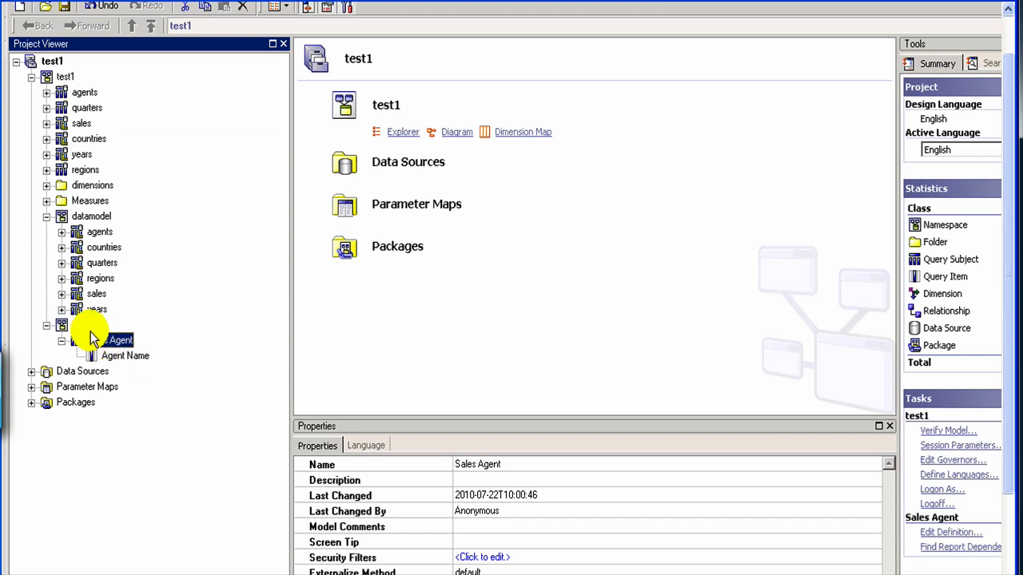
click(90, 324)
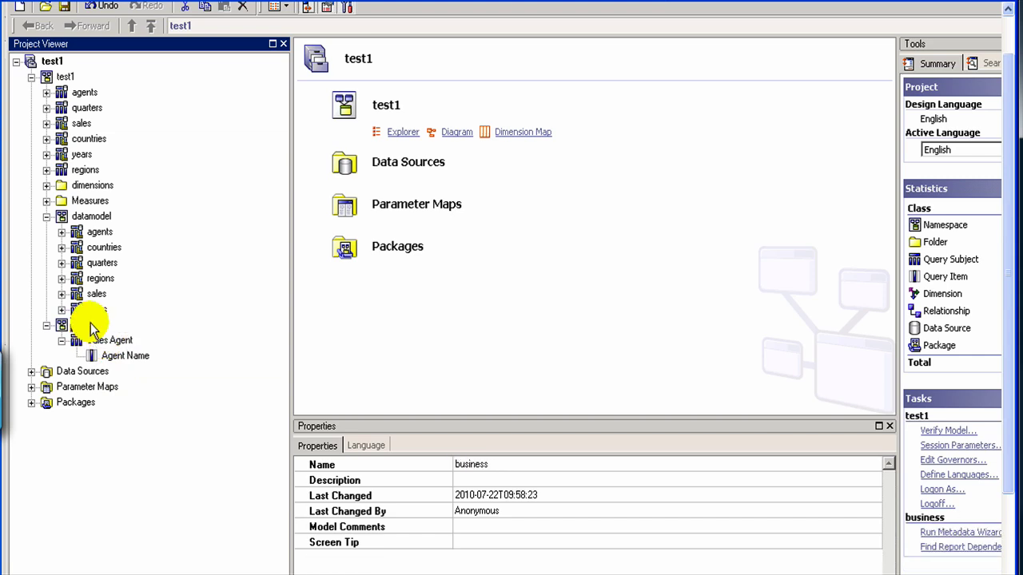
right_click(90, 323)
Create a folder named Sales Measures in the business namespace, below Sales Agent.
mouse_move(206, 336)
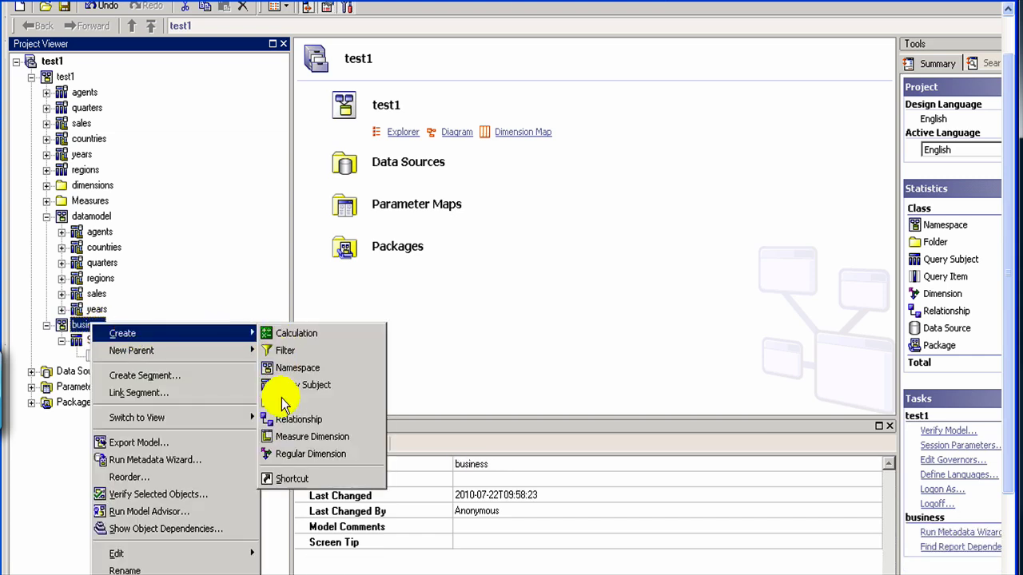
click(281, 406)
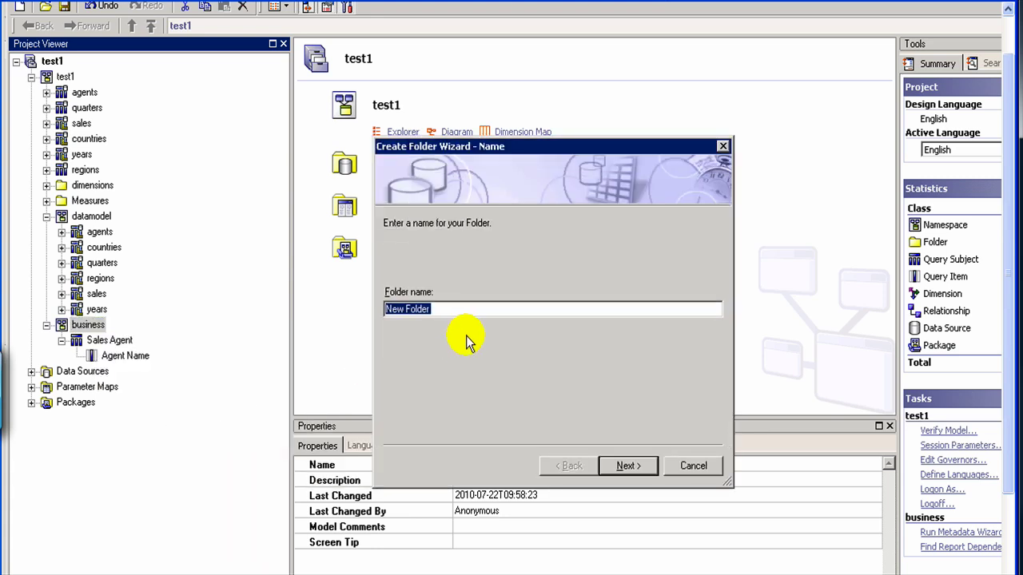
text(Sales)
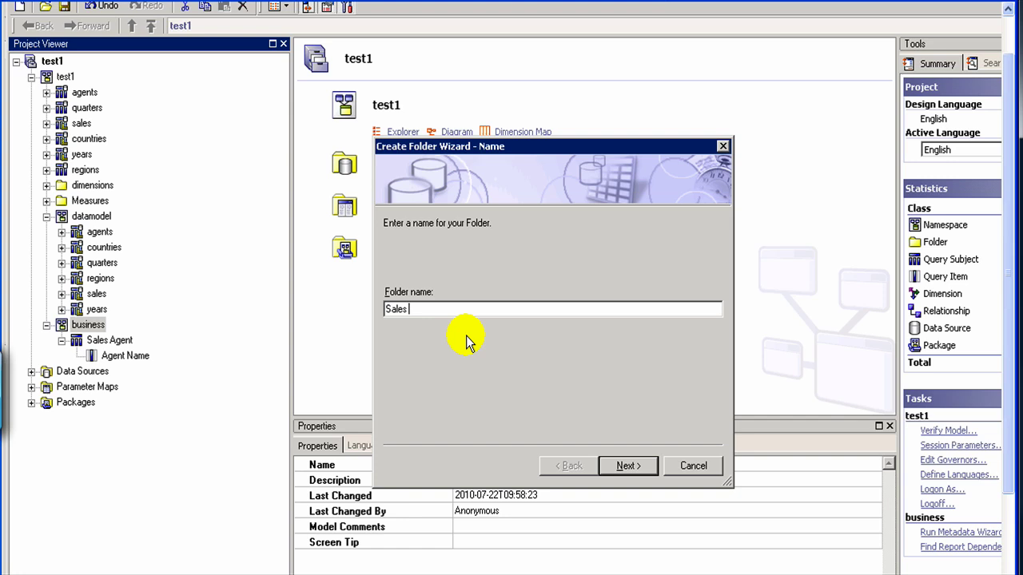
text(Measure)
click(429, 308)
click(476, 308)
text(s)
click(622, 462)
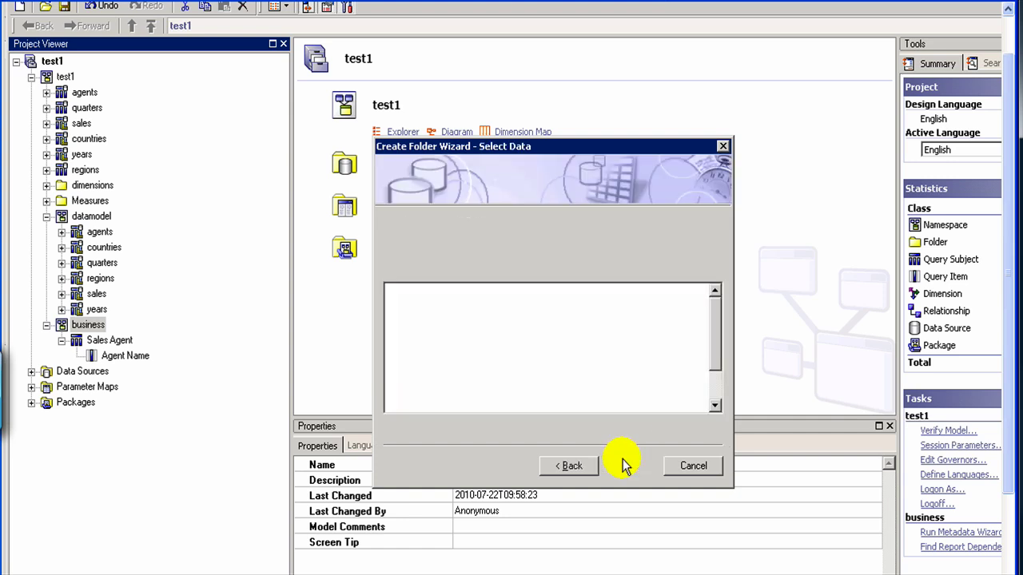
click(641, 469)
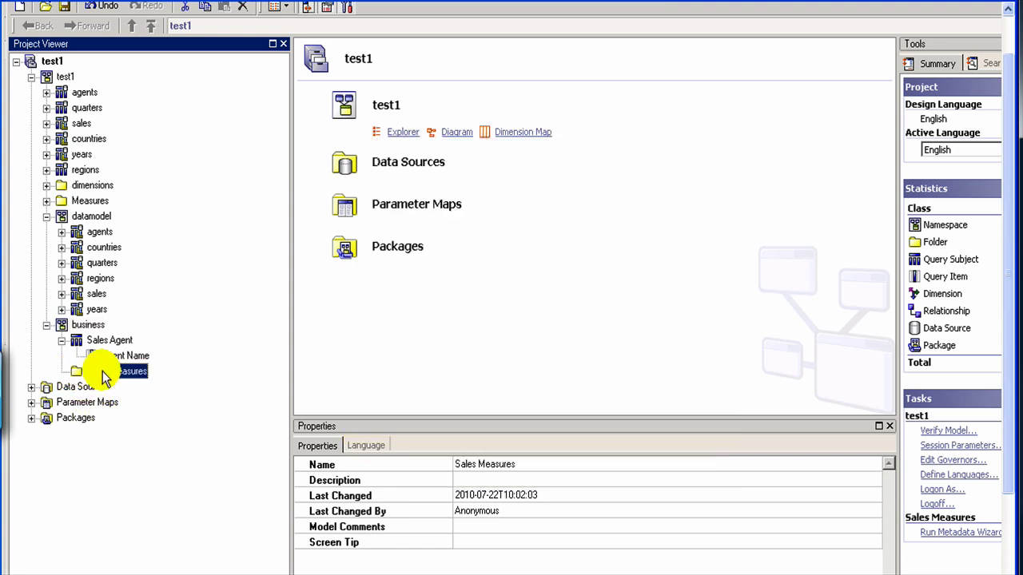
Create a new query subject named 'Sales Transactions' in the Sales Measures folder.
right_click(103, 373)
mouse_move(133, 385)
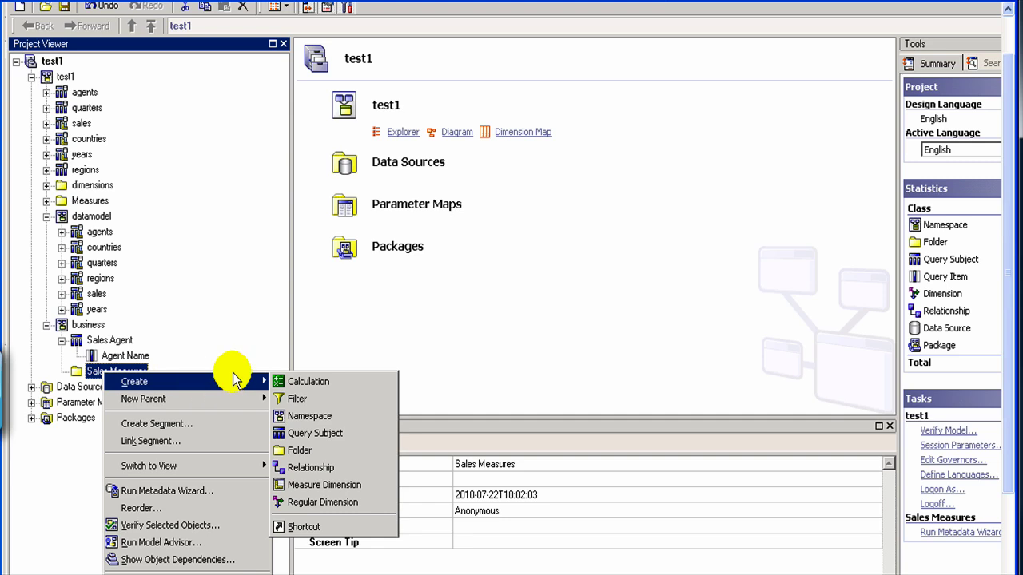
click(296, 431)
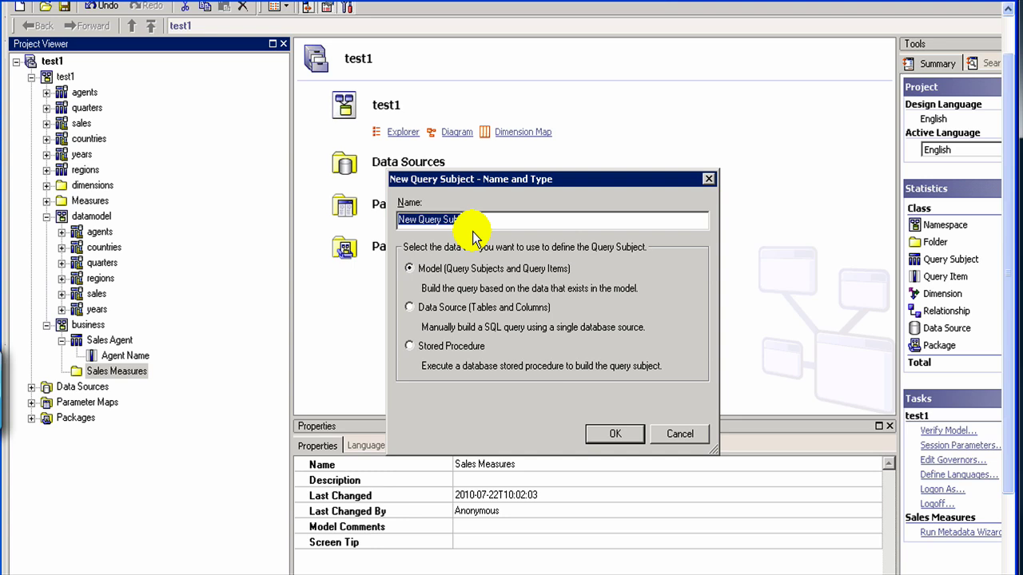
text(sales)
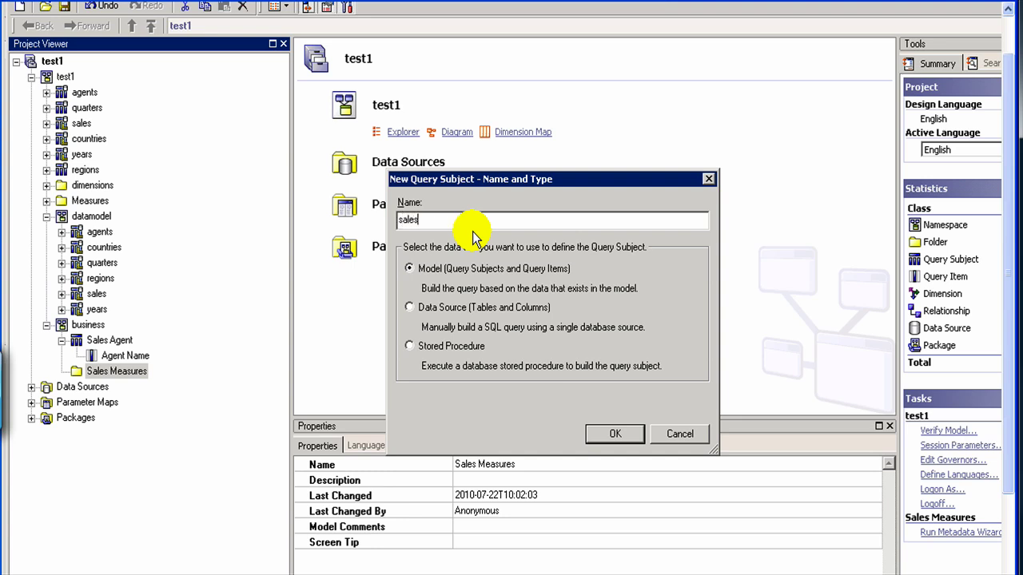
key(Home)
key(Delete)
text(S)
key(End)
text(Transactions)
click(612, 434)
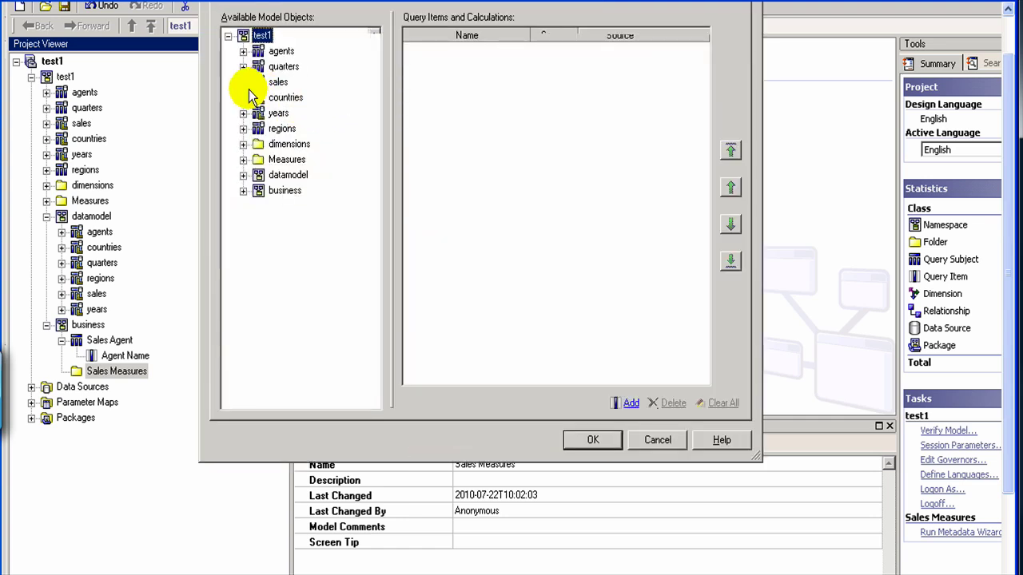
Build it from the sales columns sale_date and sale_amount and confirm.
click(244, 83)
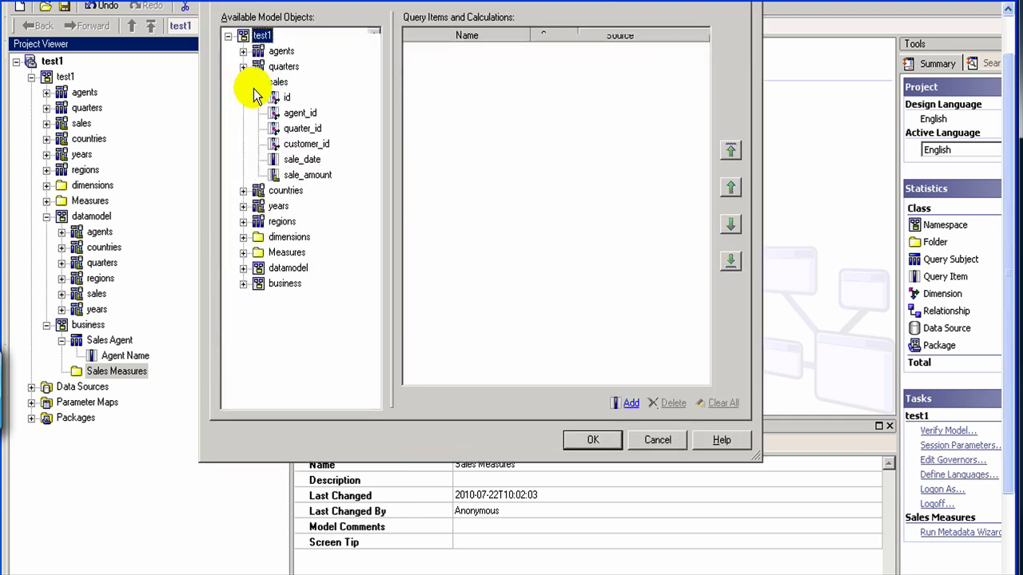
double_click(300, 160)
double_click(281, 175)
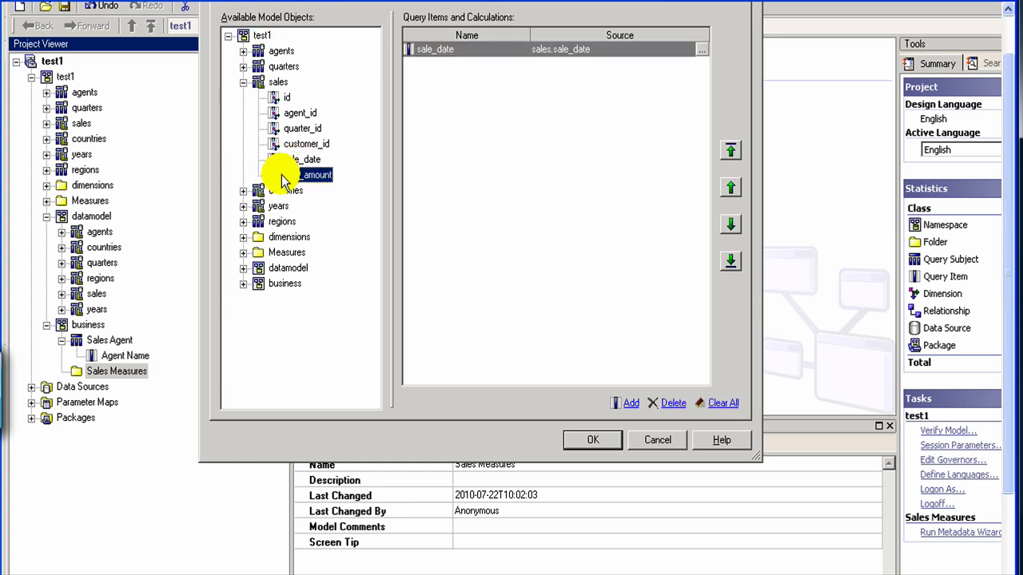
click(593, 440)
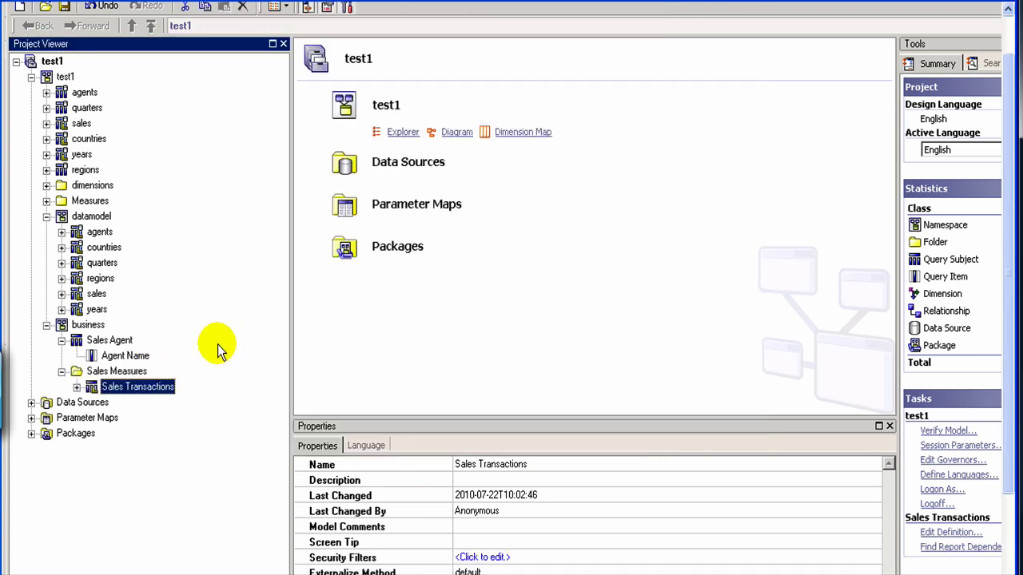
click(76, 387)
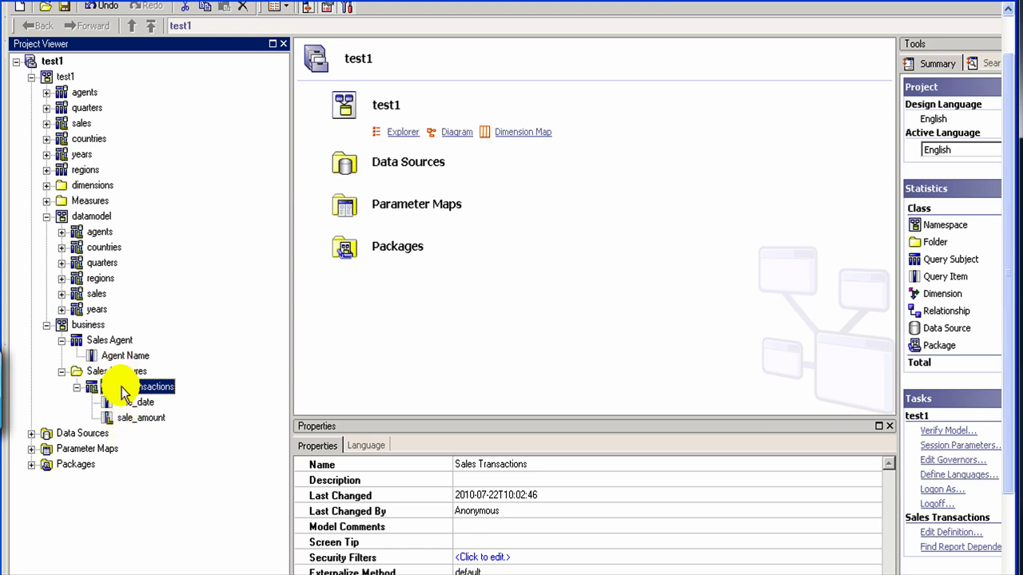
click(77, 386)
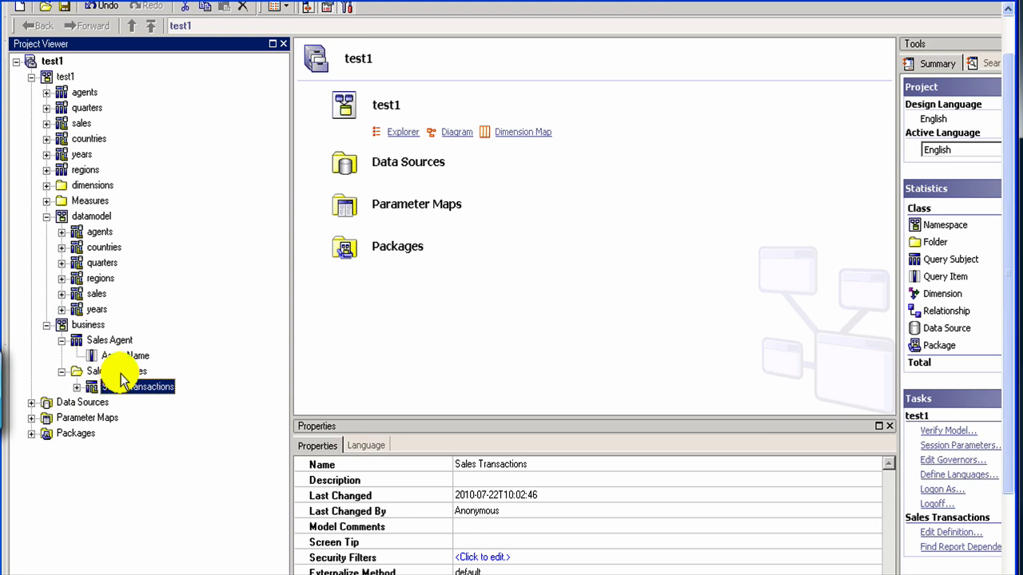
click(121, 374)
click(120, 374)
right_click(121, 373)
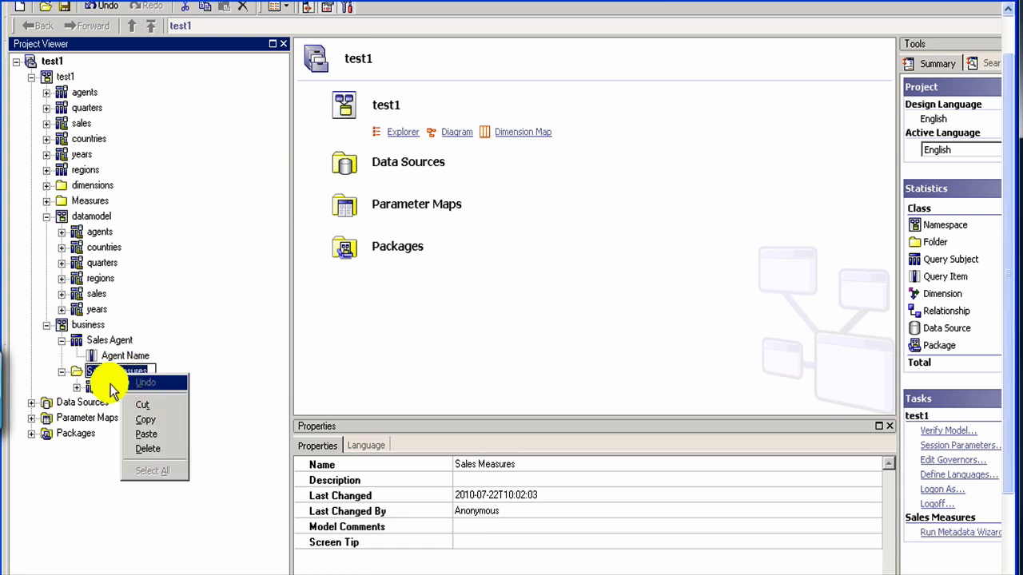
key(Escape)
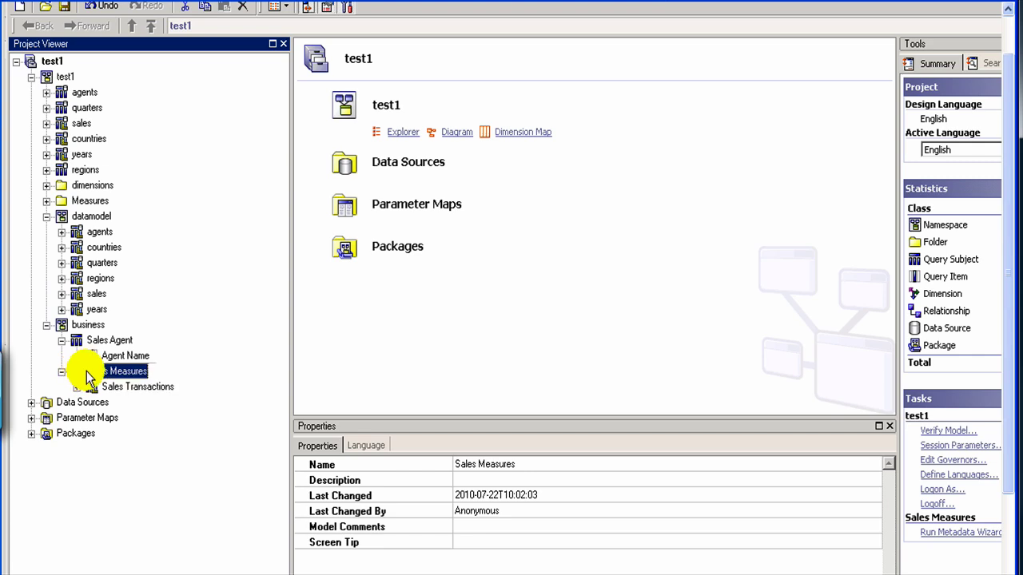
right_click(88, 375)
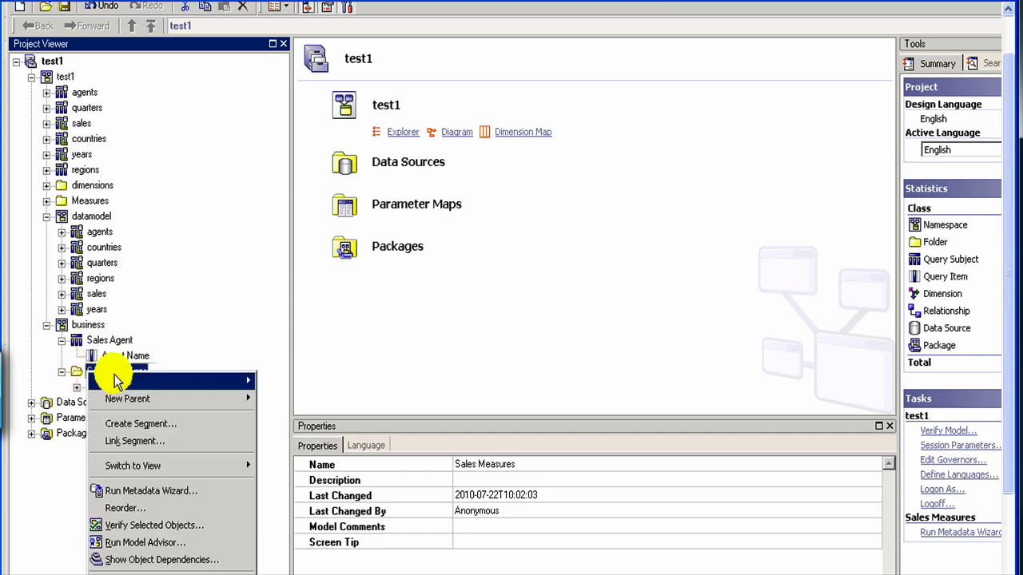
mouse_move(109, 381)
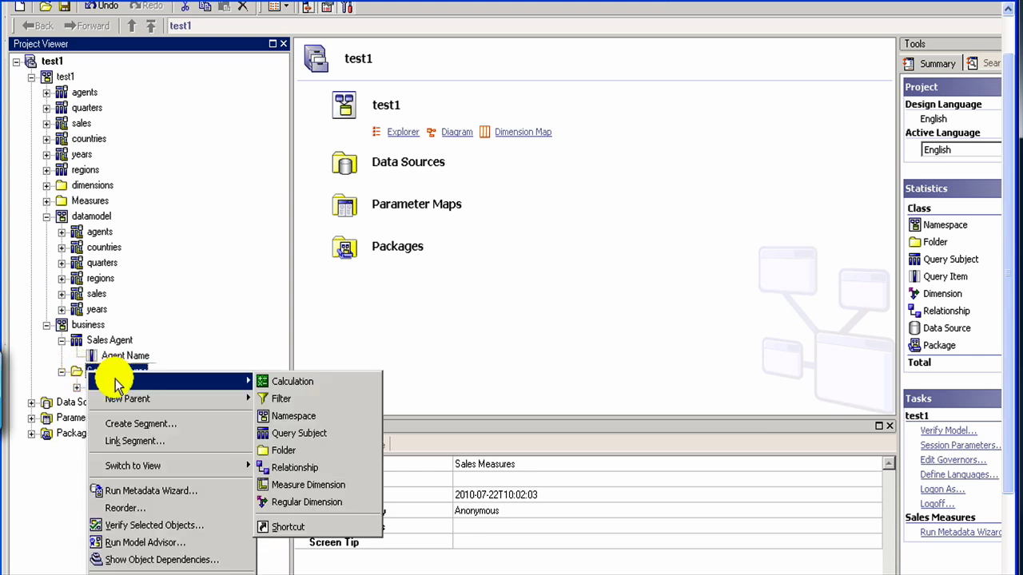
click(298, 432)
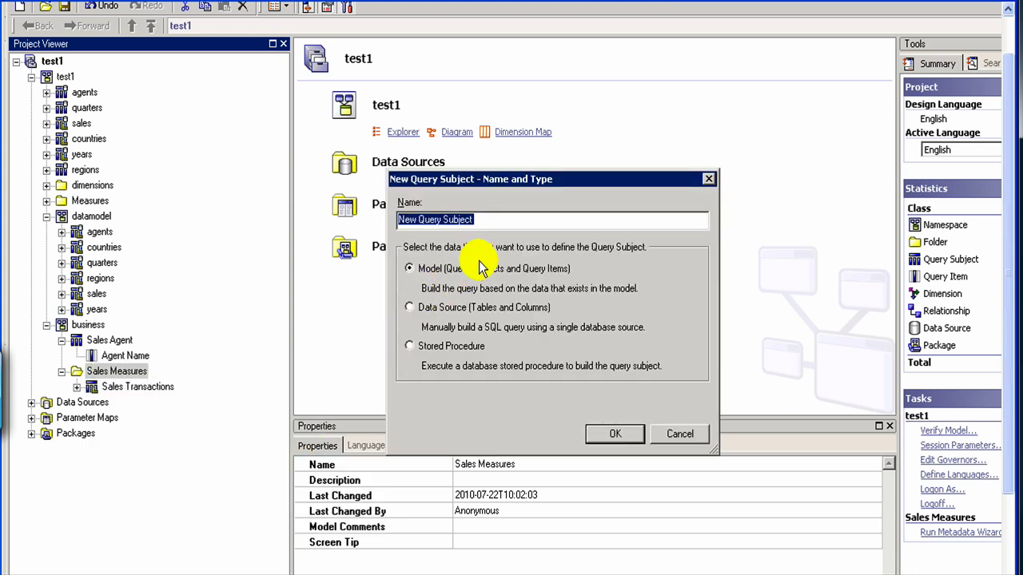
key(BackSpace)
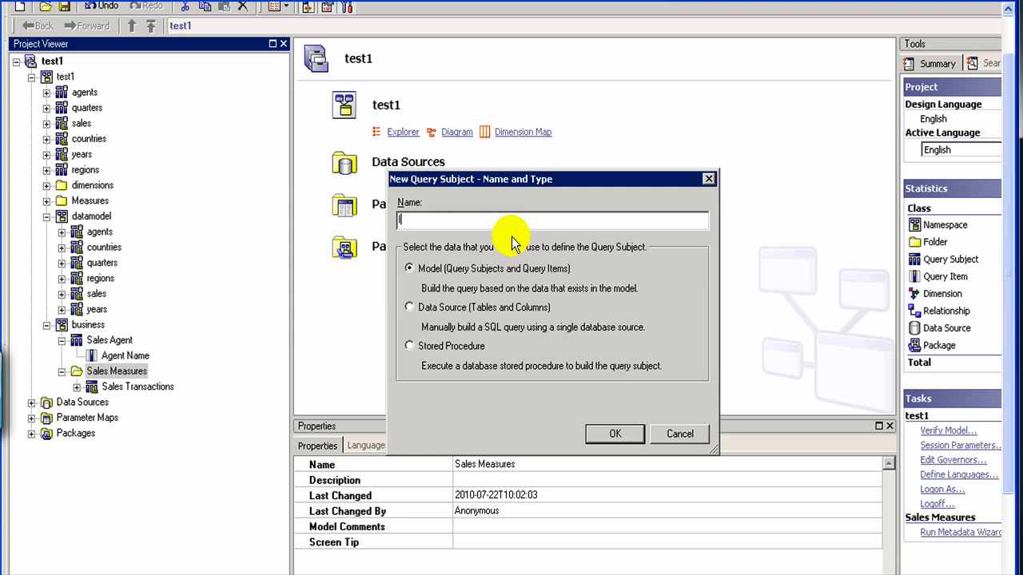
text(Sa)
key(BackSpace)
key(BackSpace)
text(Inventor)
key(BackSpace)
key(BackSpace)
key(BackSpace)
key(BackSpace)
key(BackSpace)
key(BackSpace)
key(BackSpace)
key(BackSpace)
click(684, 434)
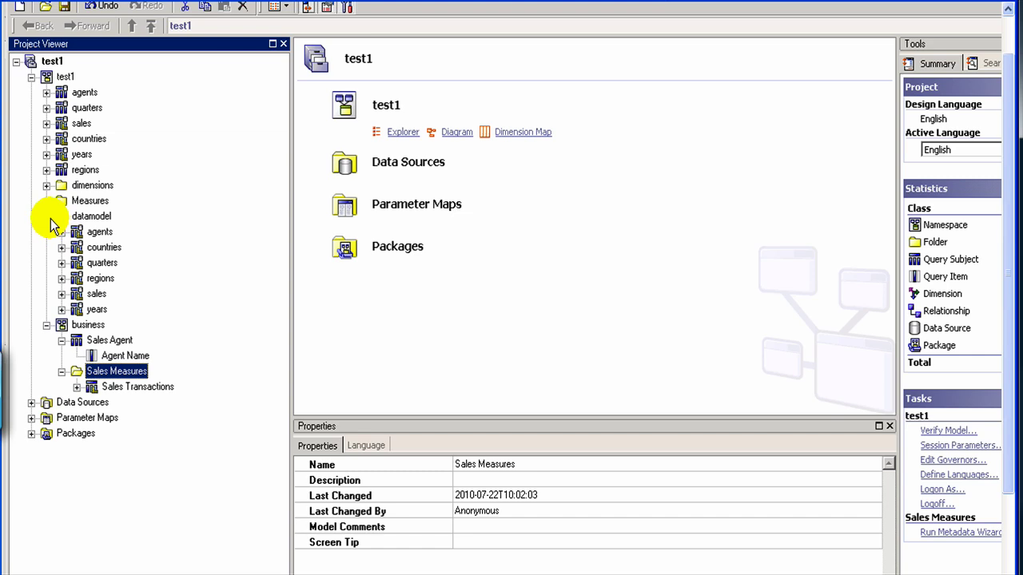
click(47, 326)
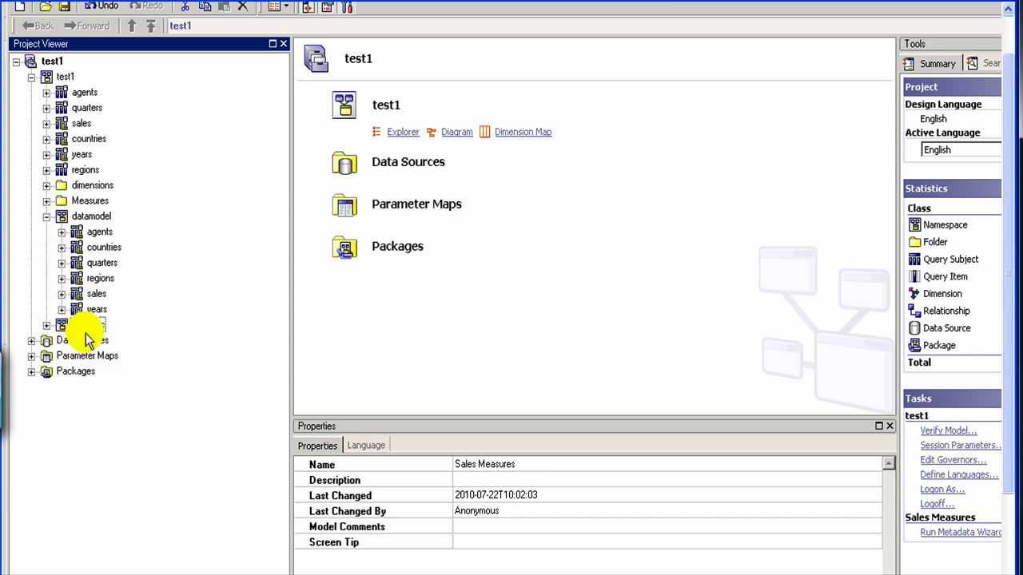
click(47, 326)
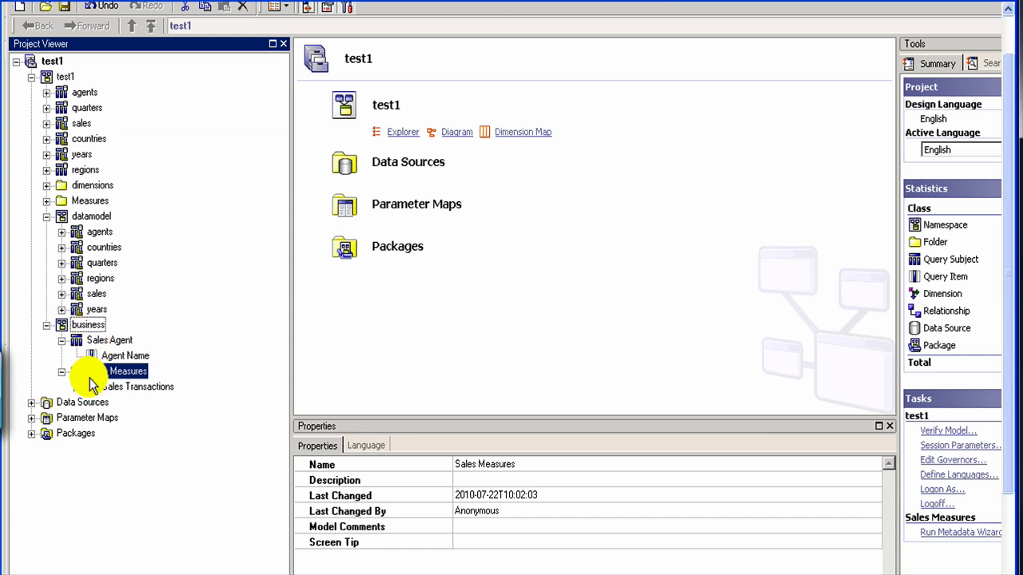
click(86, 324)
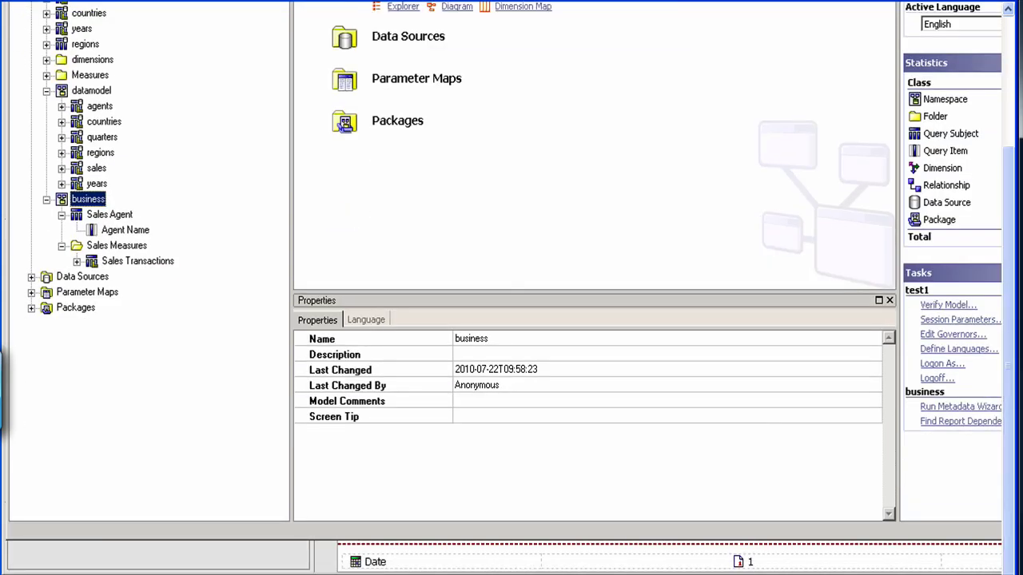
Switch to the Explorer window showing the E:\cognos\test1 project folder.
click(263, 569)
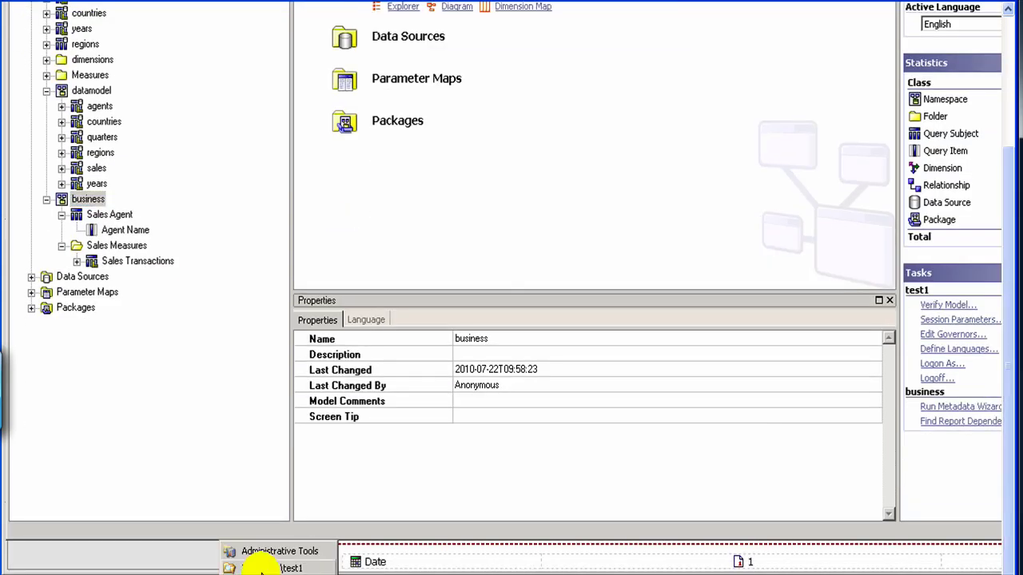
click(264, 568)
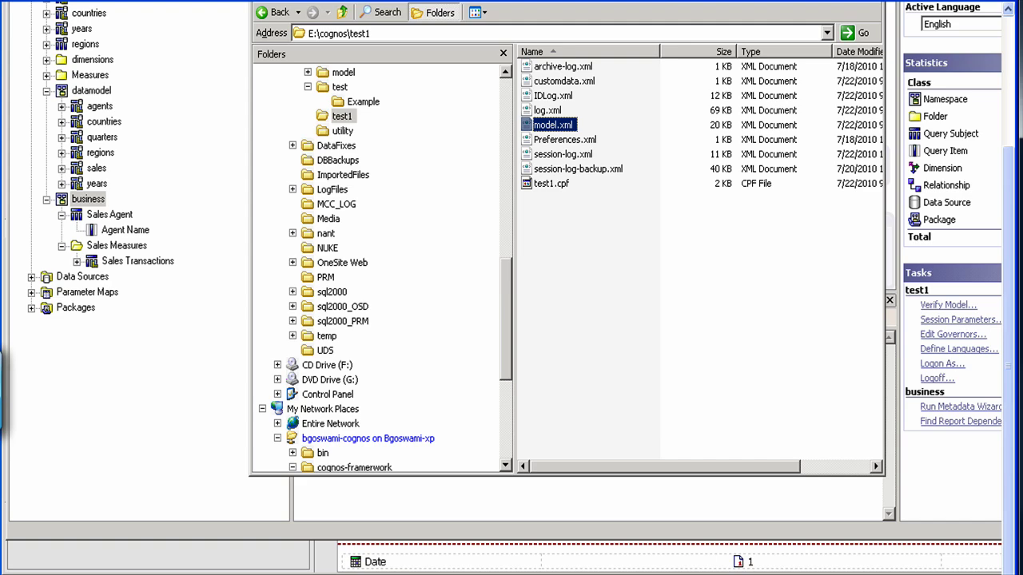
Open model.xml and expand the agents query subject, collapsing its sql, agent_id and region_id nodes.
key(Return)
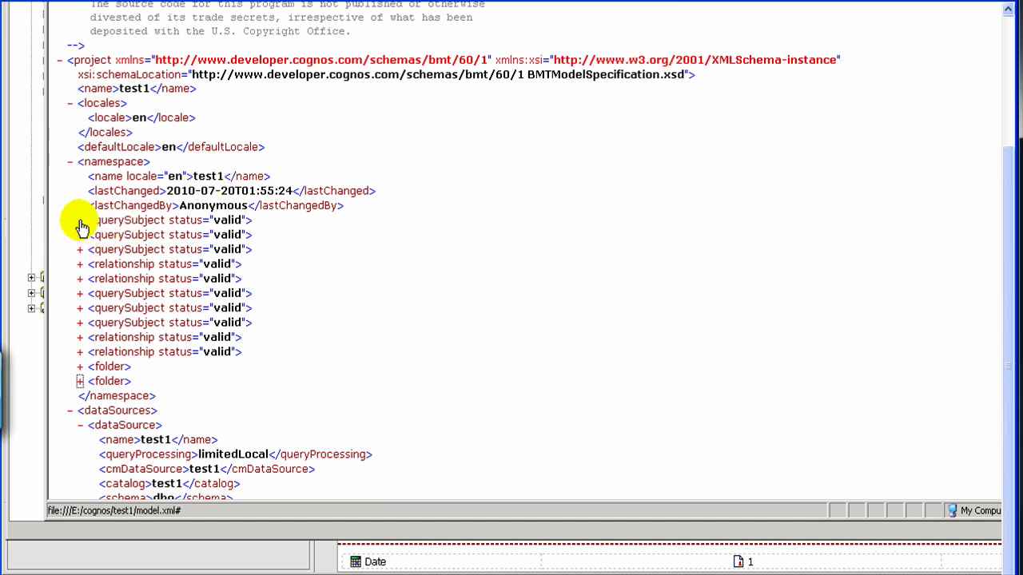
click(80, 221)
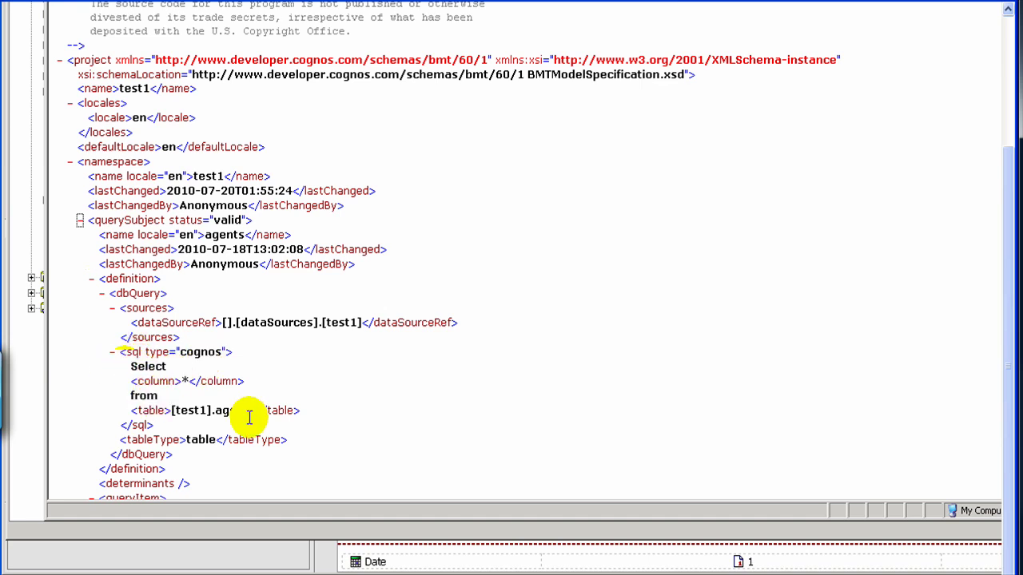
click(111, 352)
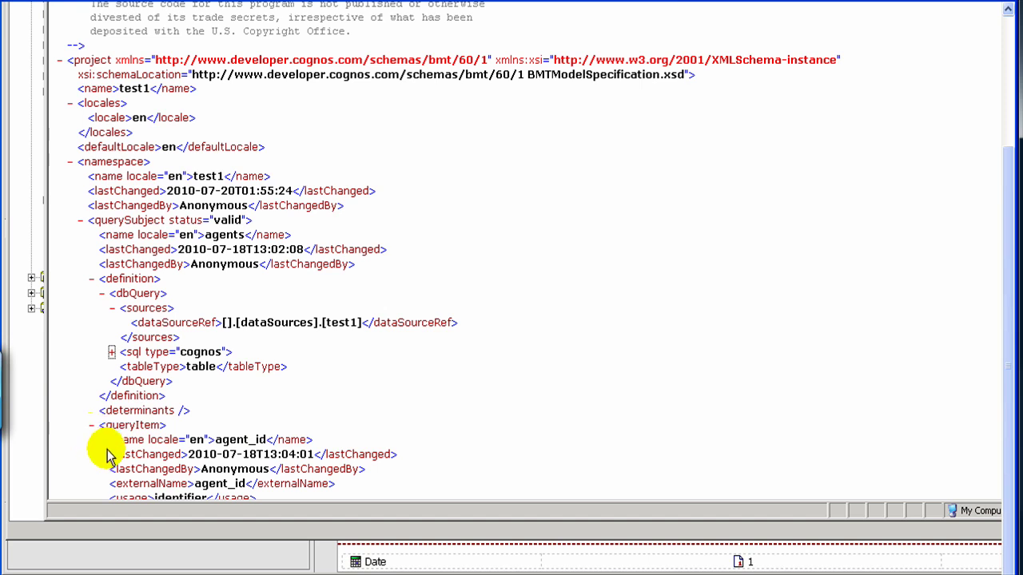
click(90, 425)
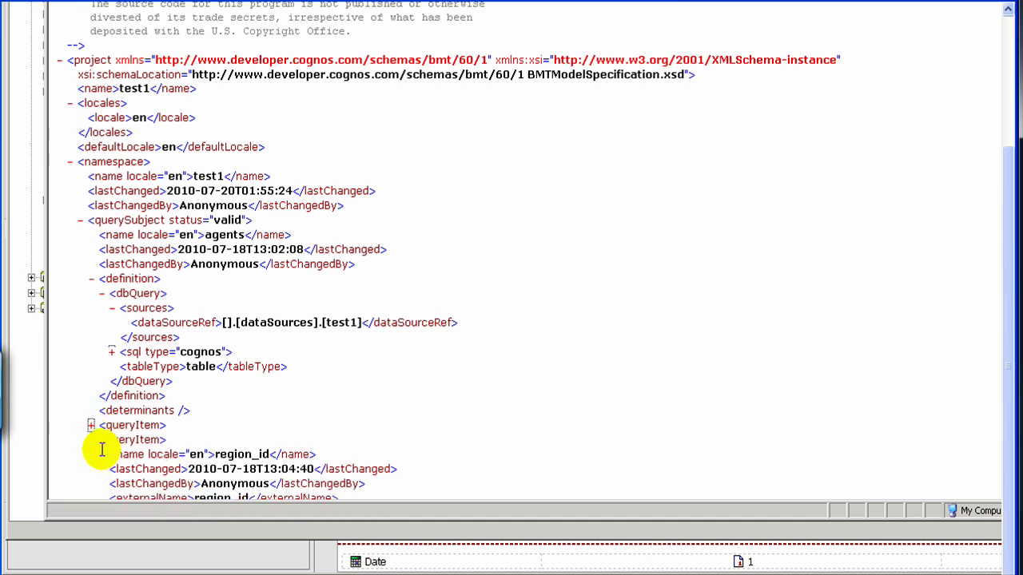
click(90, 439)
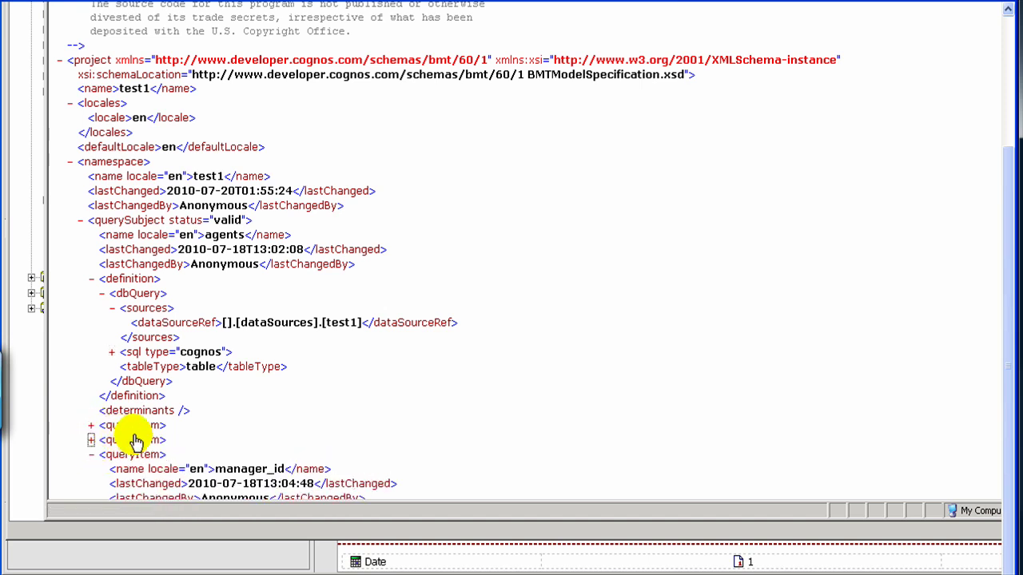